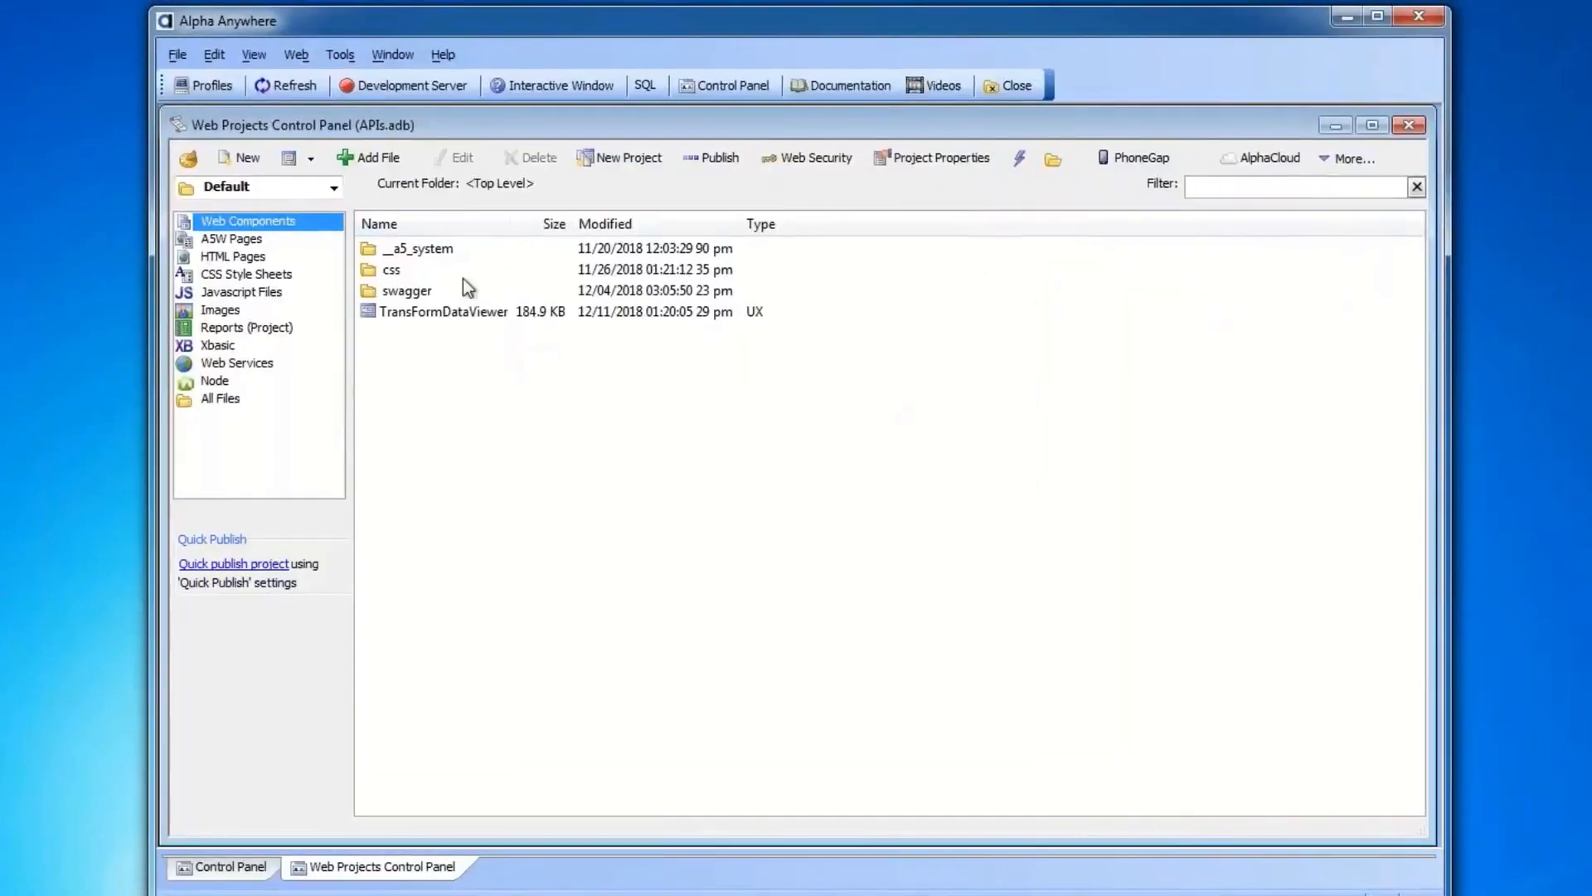
Step: Open the storage connection strings and examine the existing MyS3Connection String definition
click(340, 56)
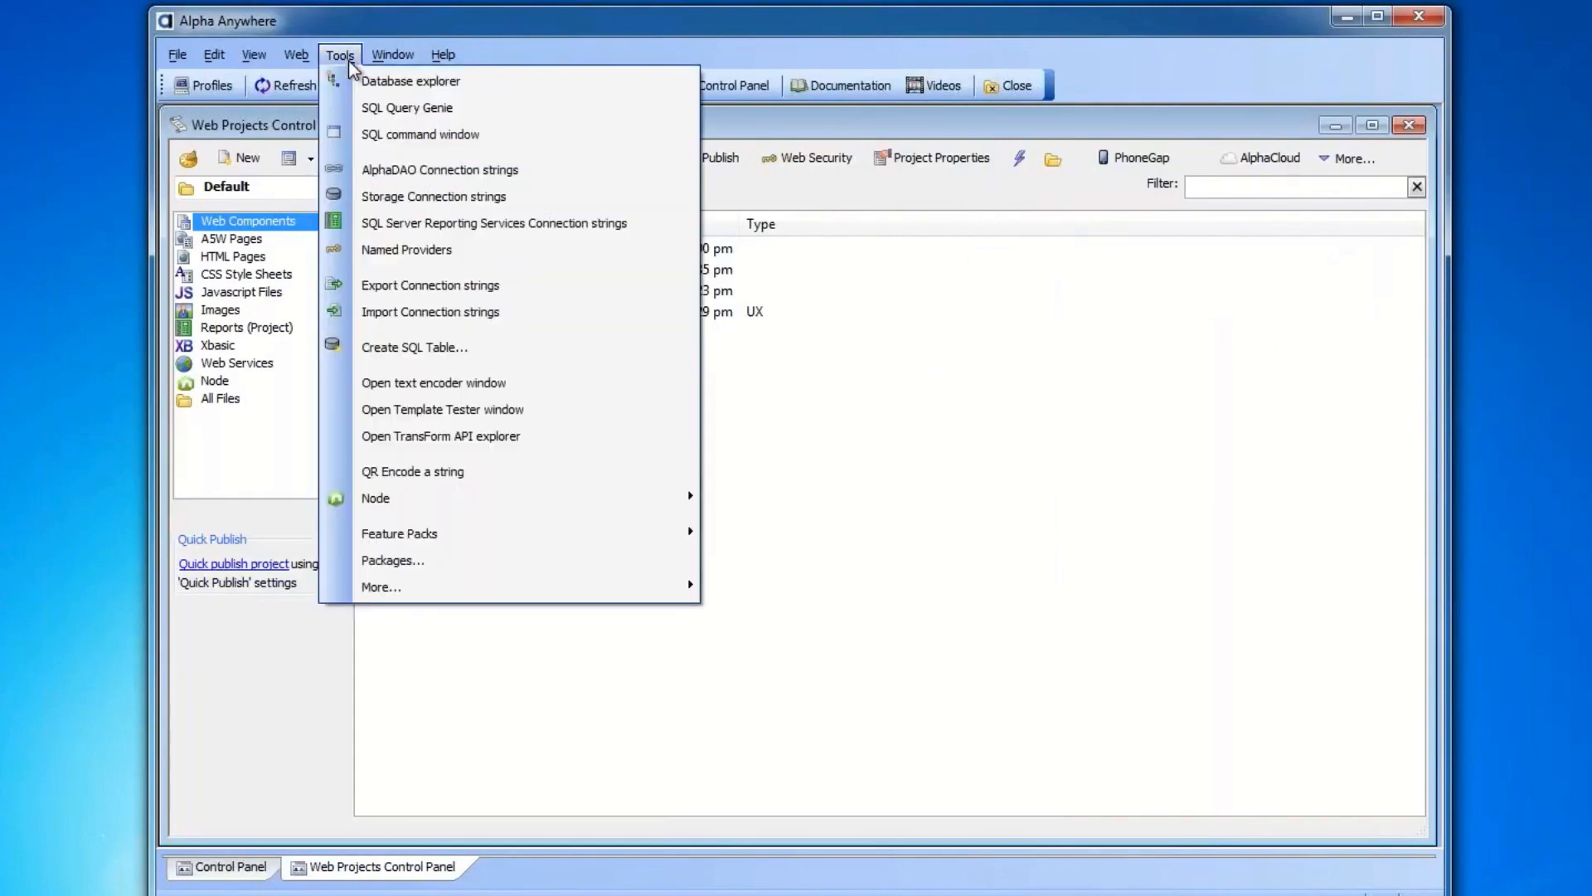
click(455, 199)
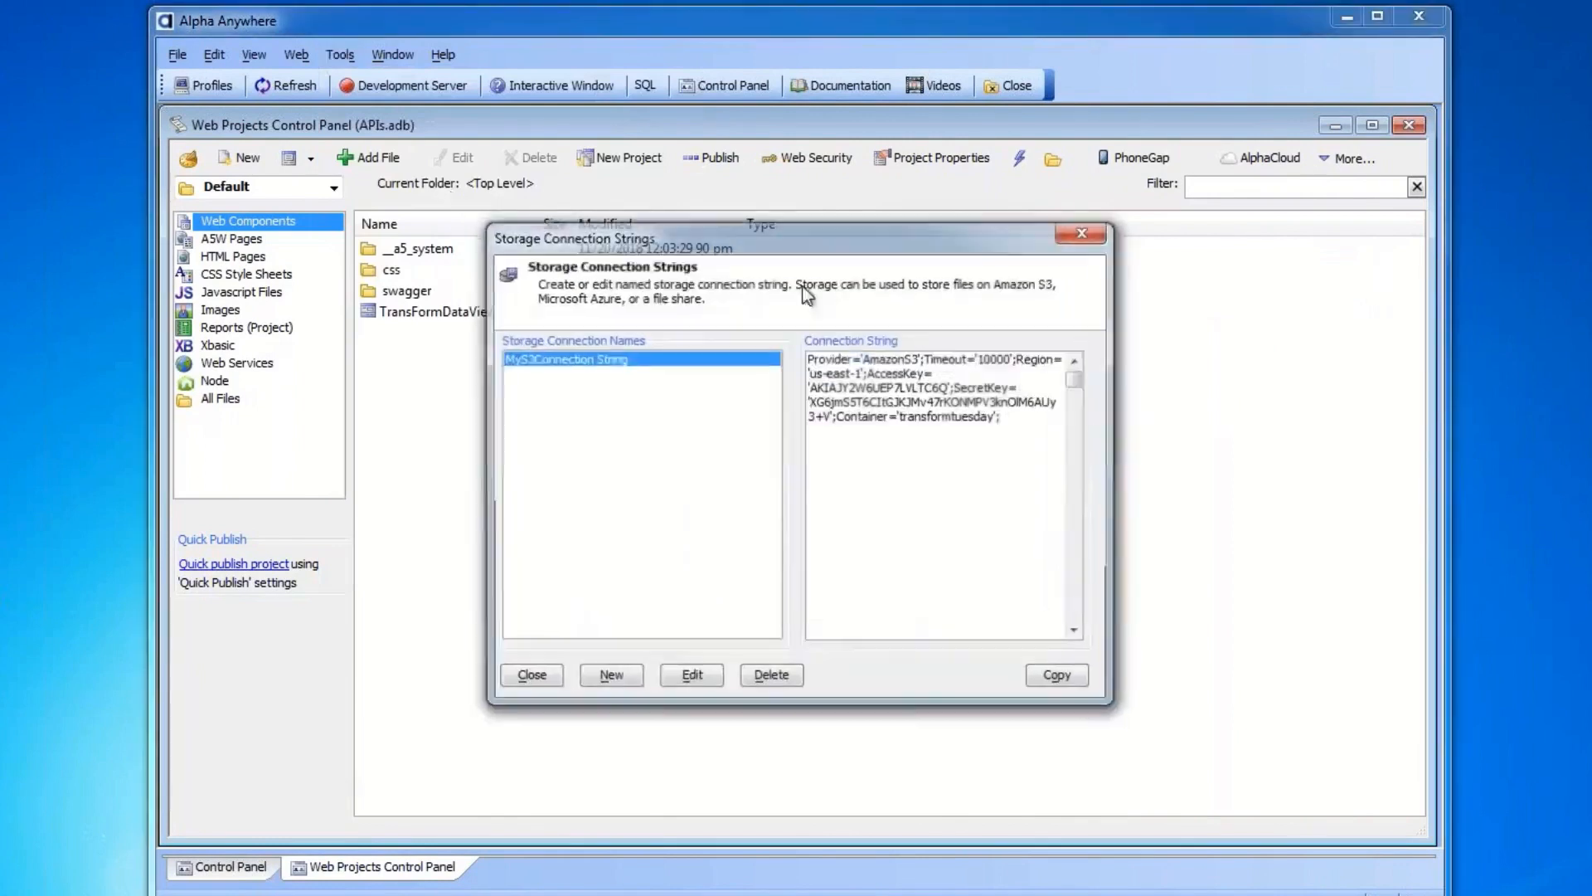
click(931, 403)
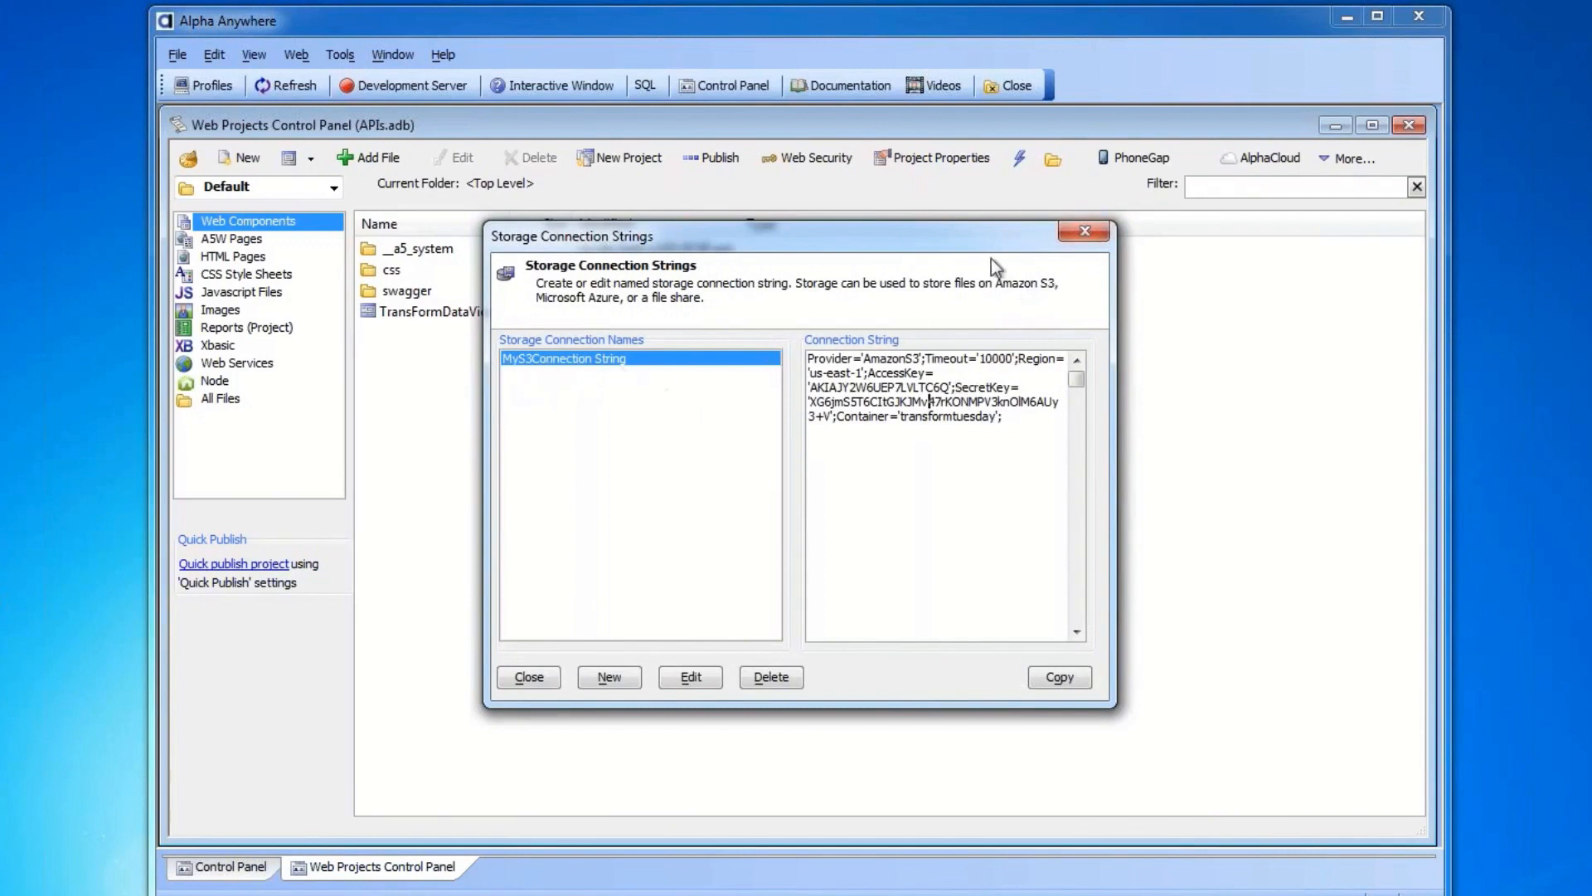
click(603, 678)
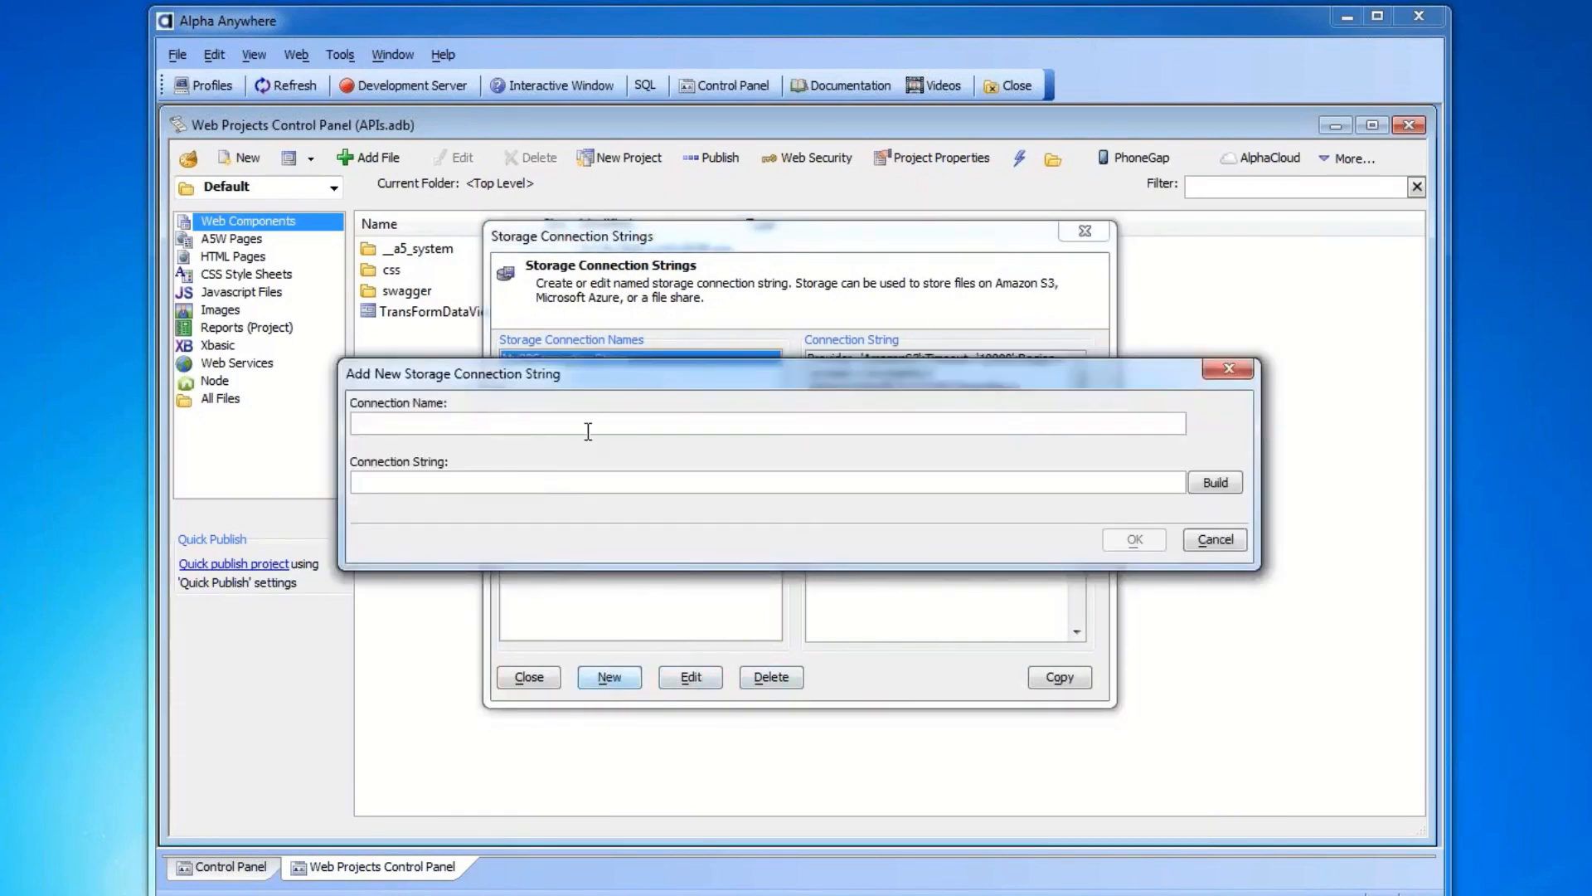
text(myname)
click(1221, 486)
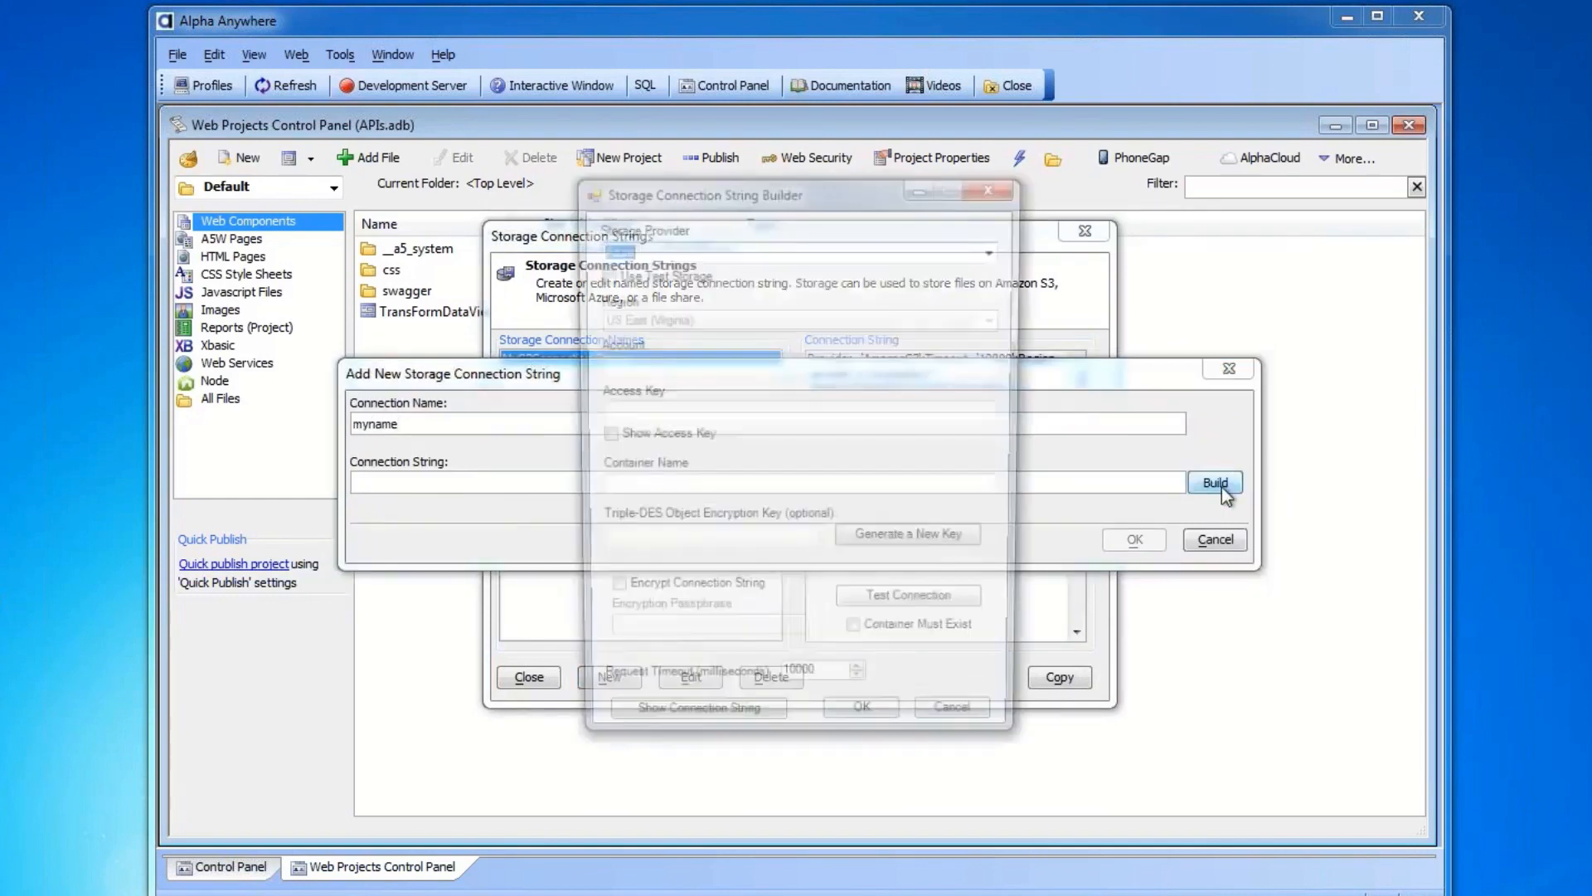
click(997, 245)
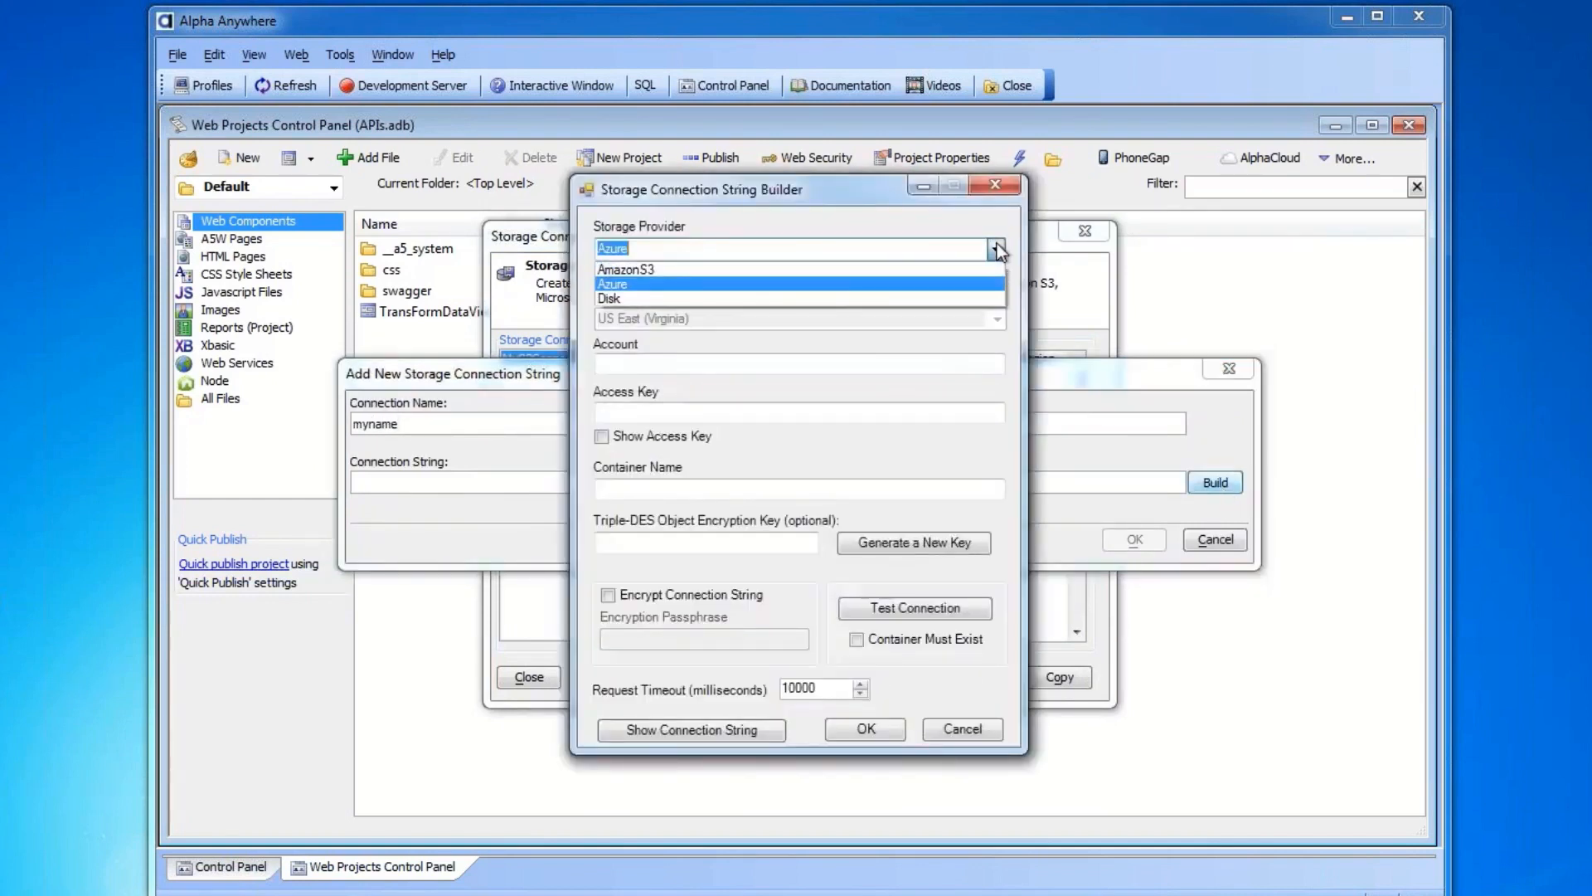
click(829, 272)
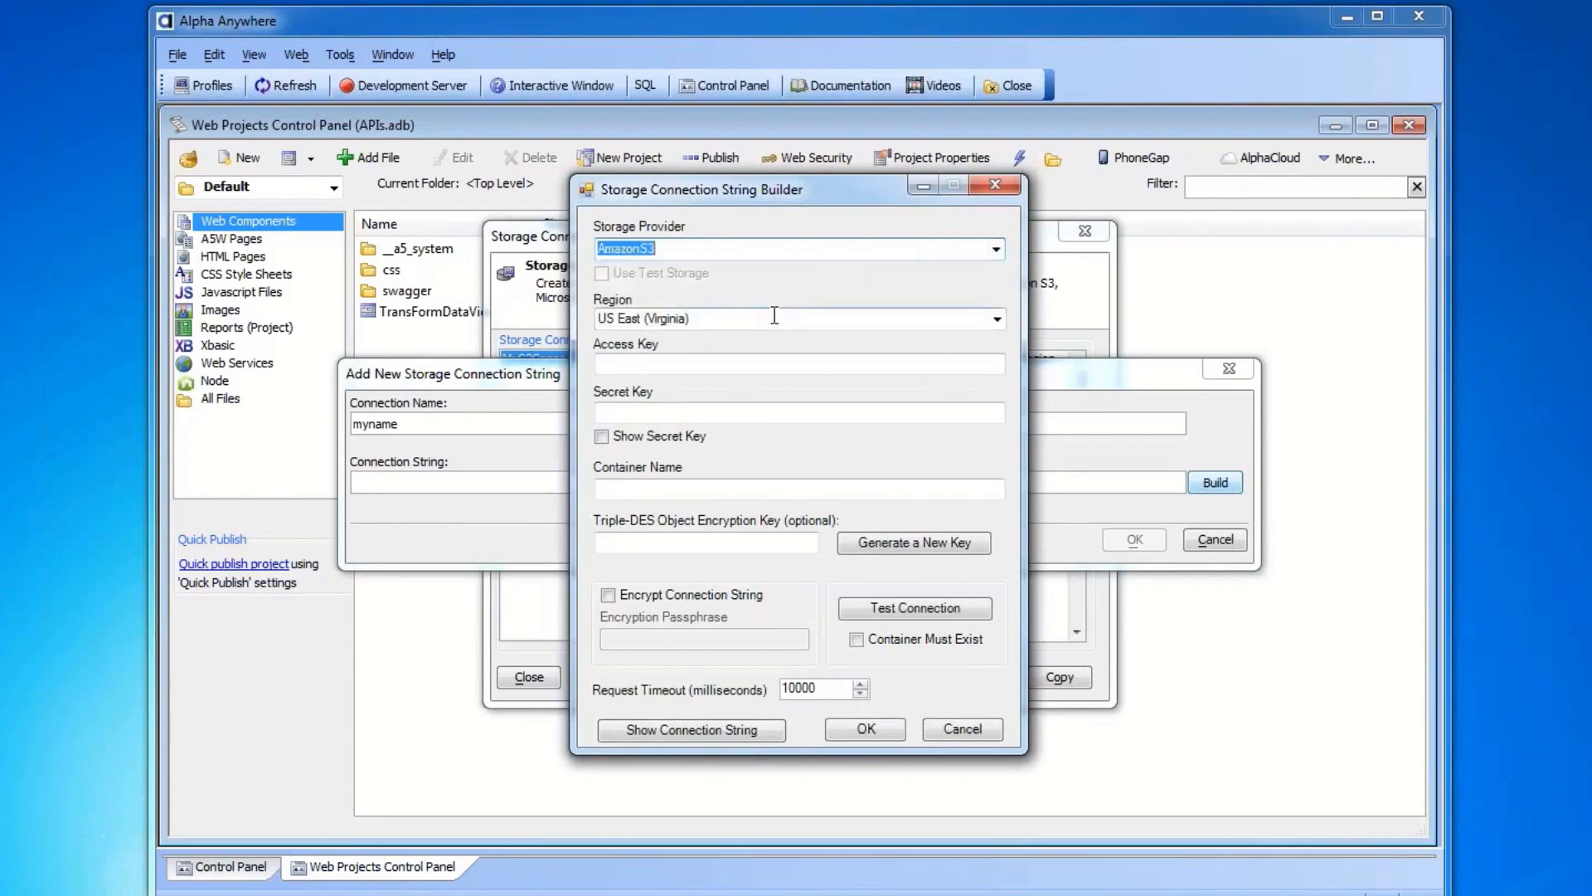
key(Tab)
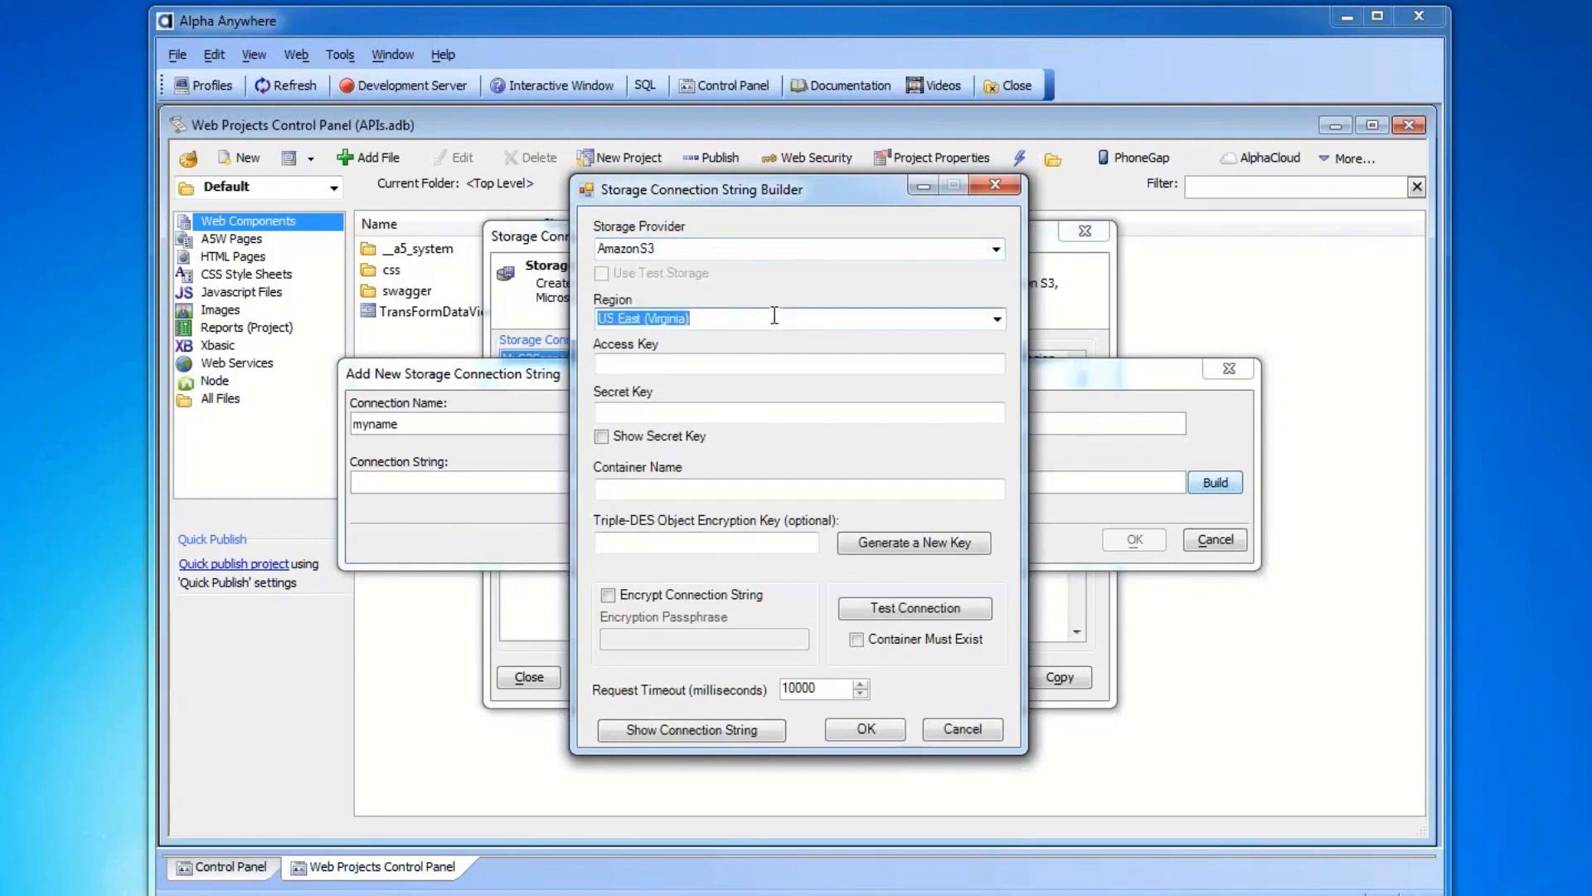
click(762, 365)
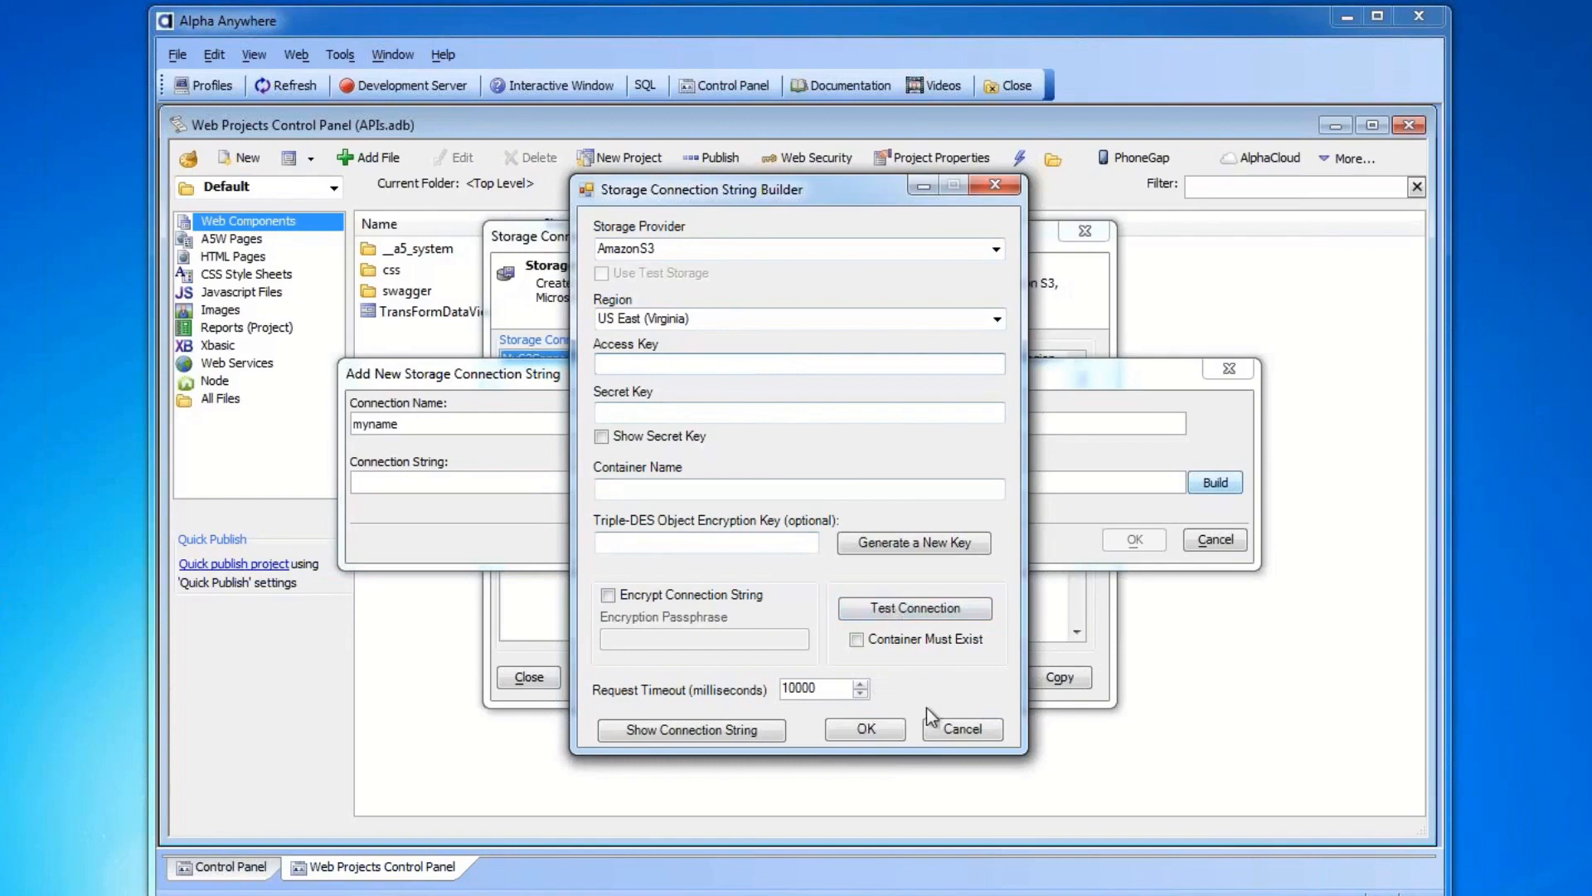
click(946, 723)
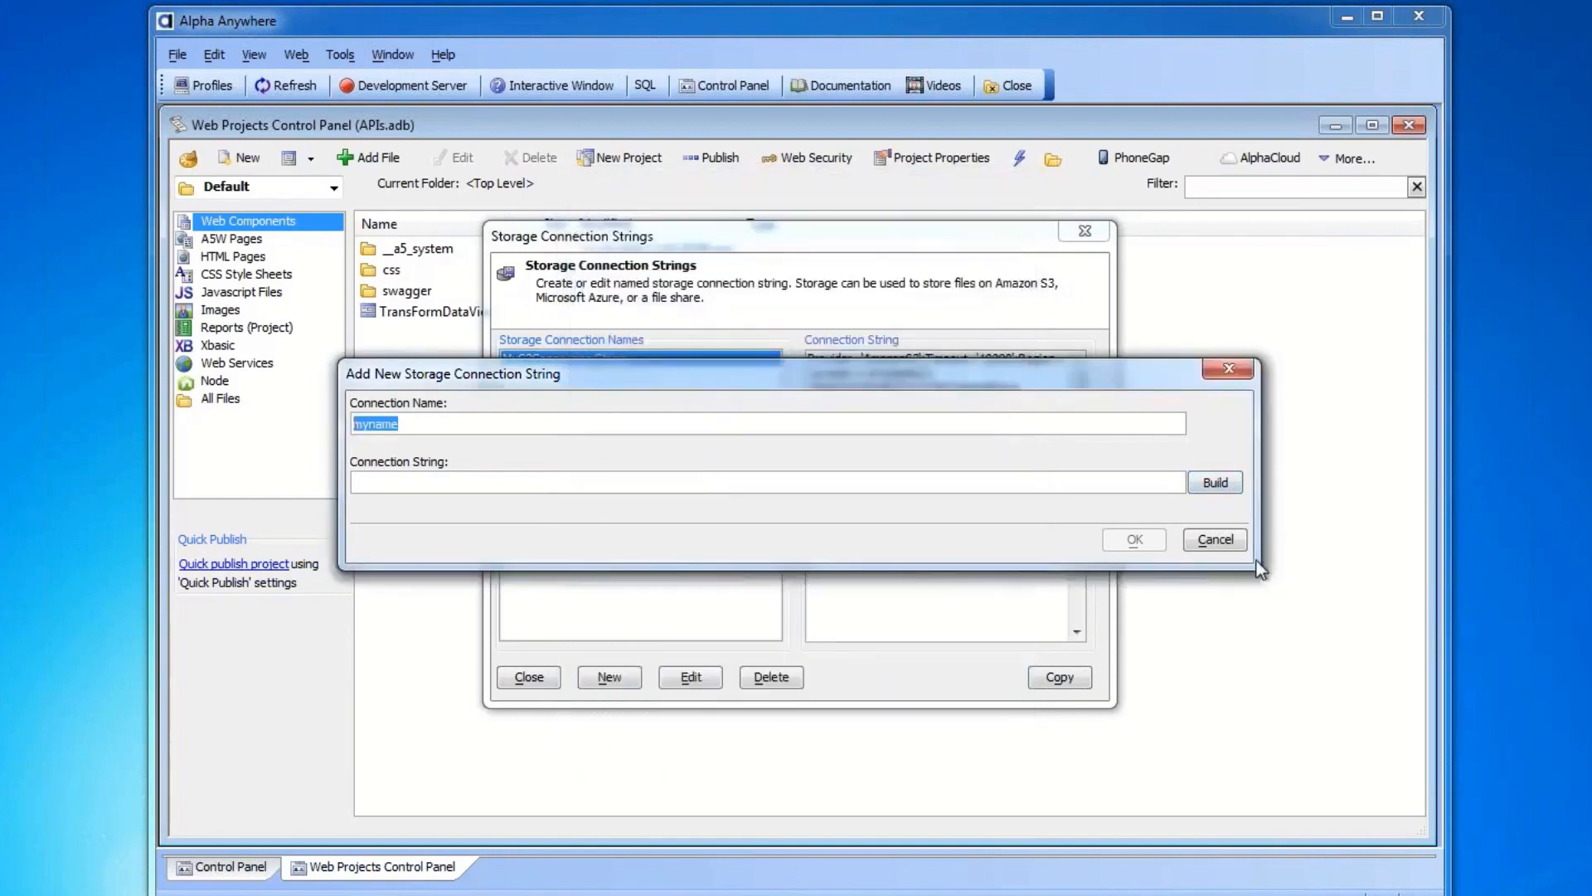
click(1215, 539)
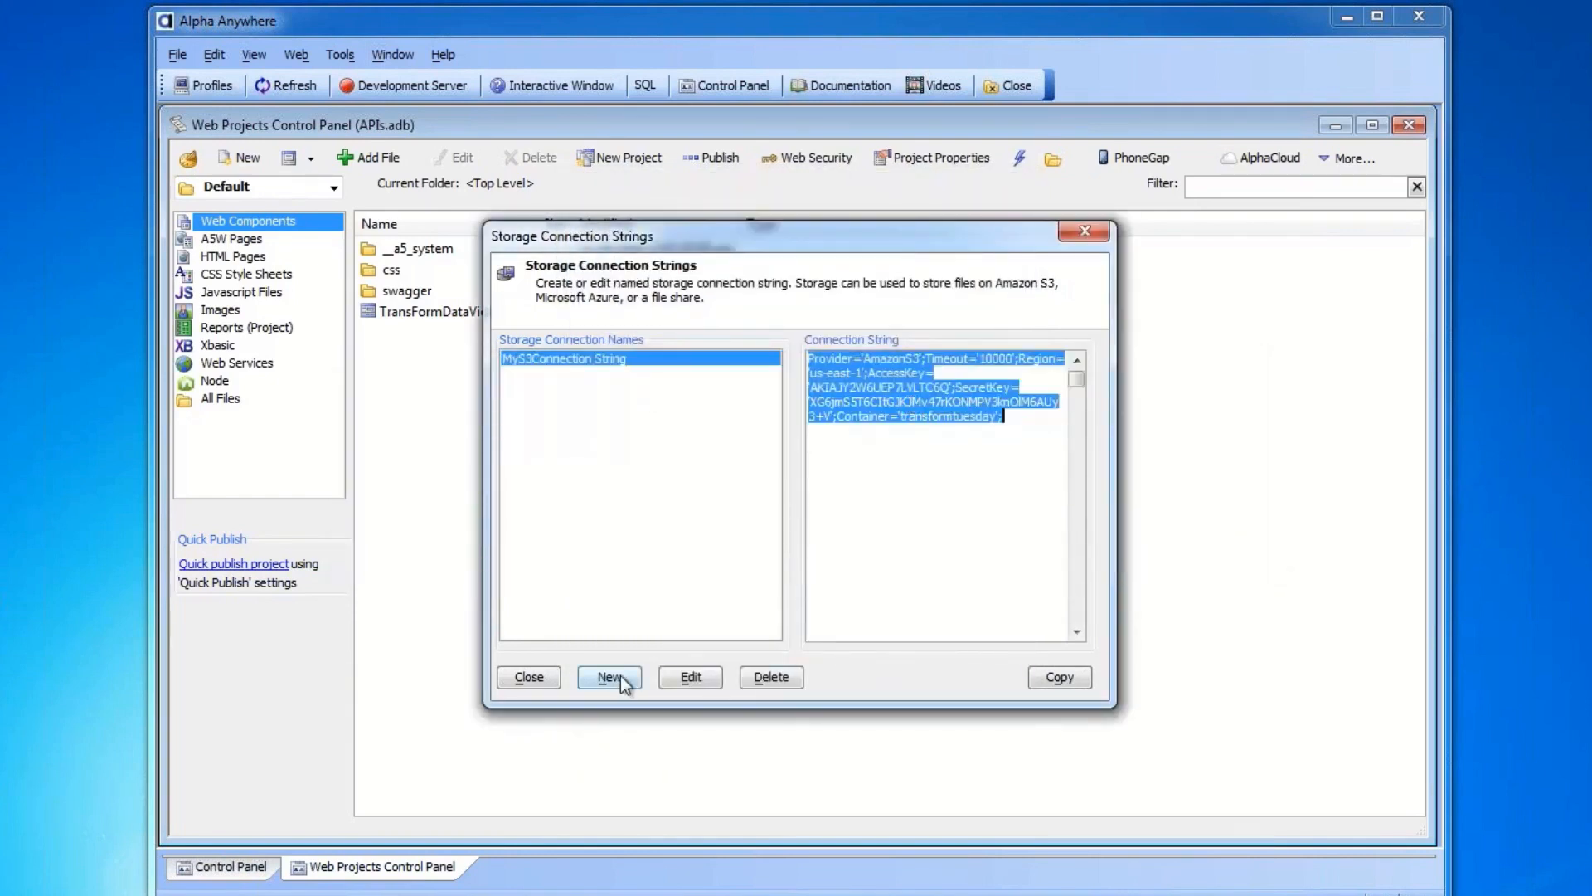
Step: Test the connection of the existing MyS3Connection String in the string builder and close the storage connection dialogs without changes
click(663, 675)
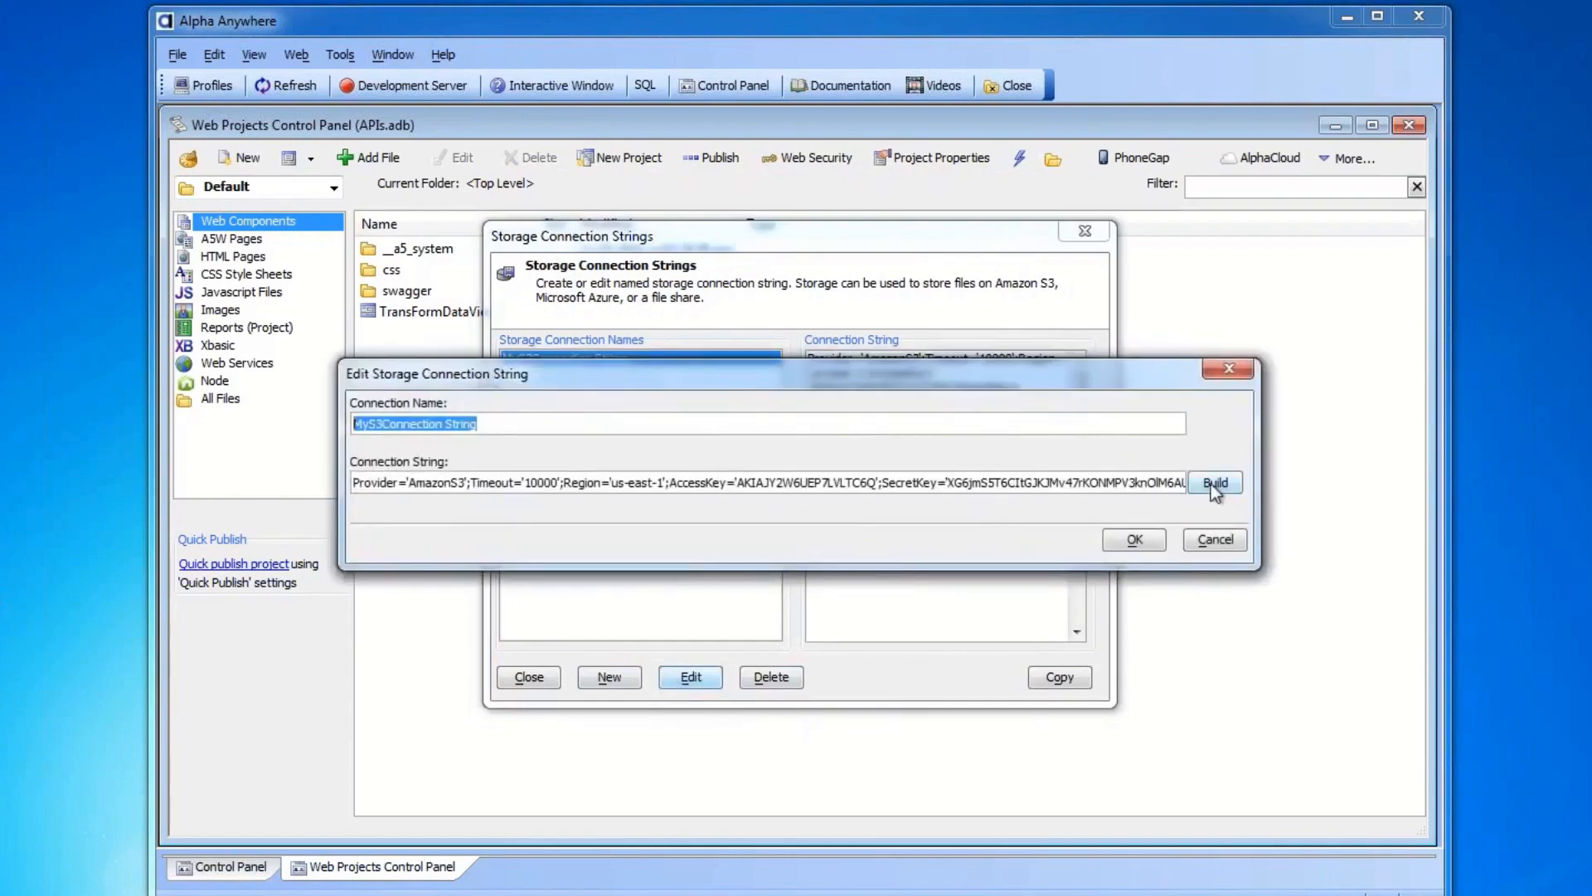
click(1214, 482)
click(897, 609)
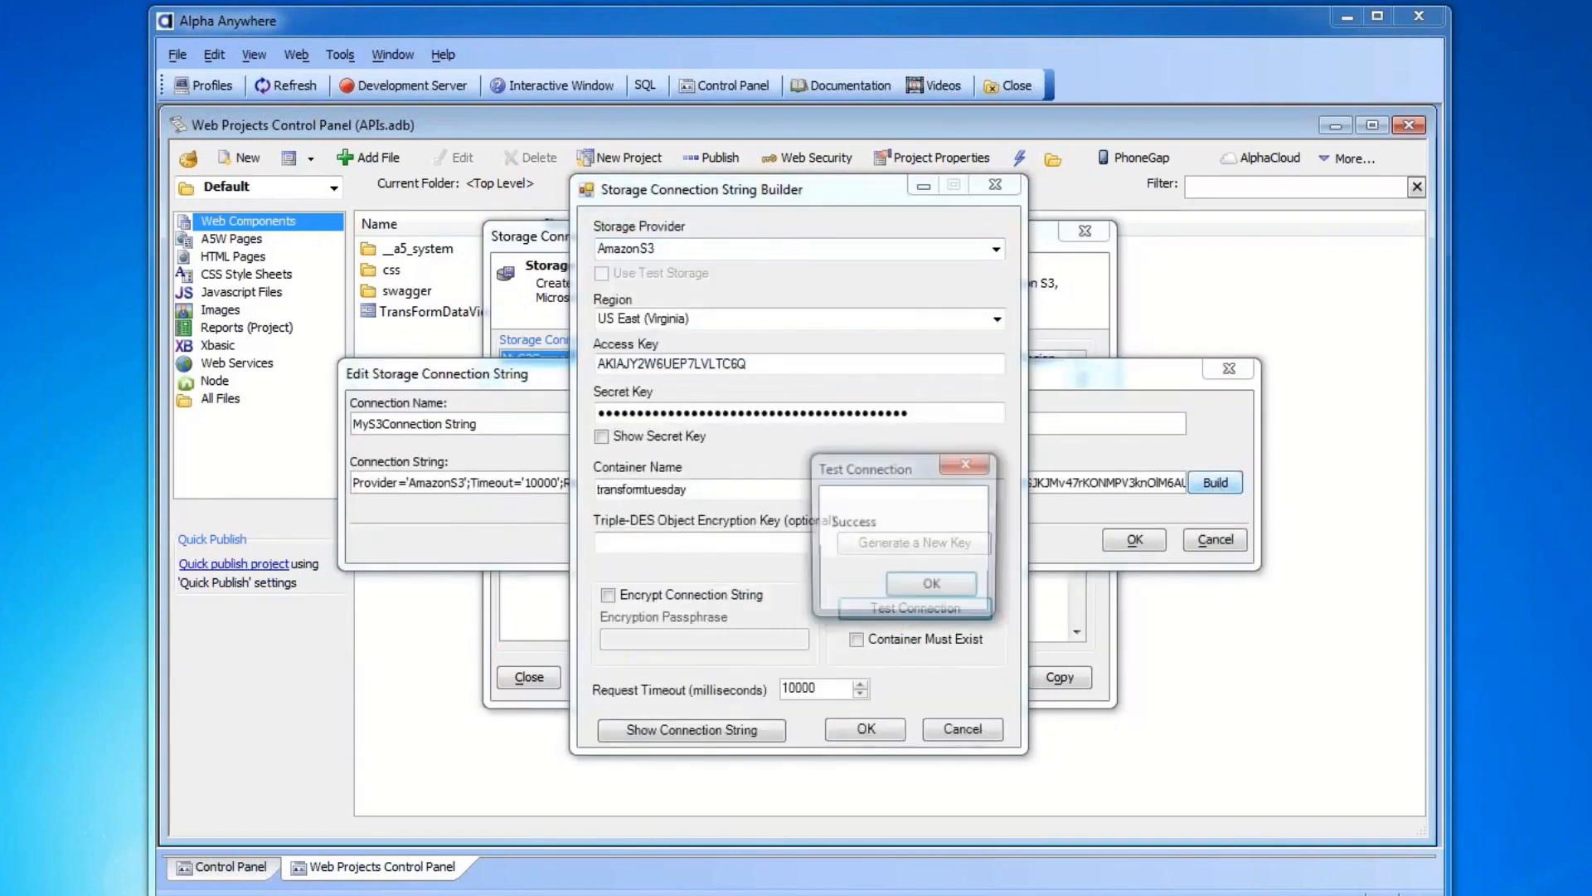
click(931, 583)
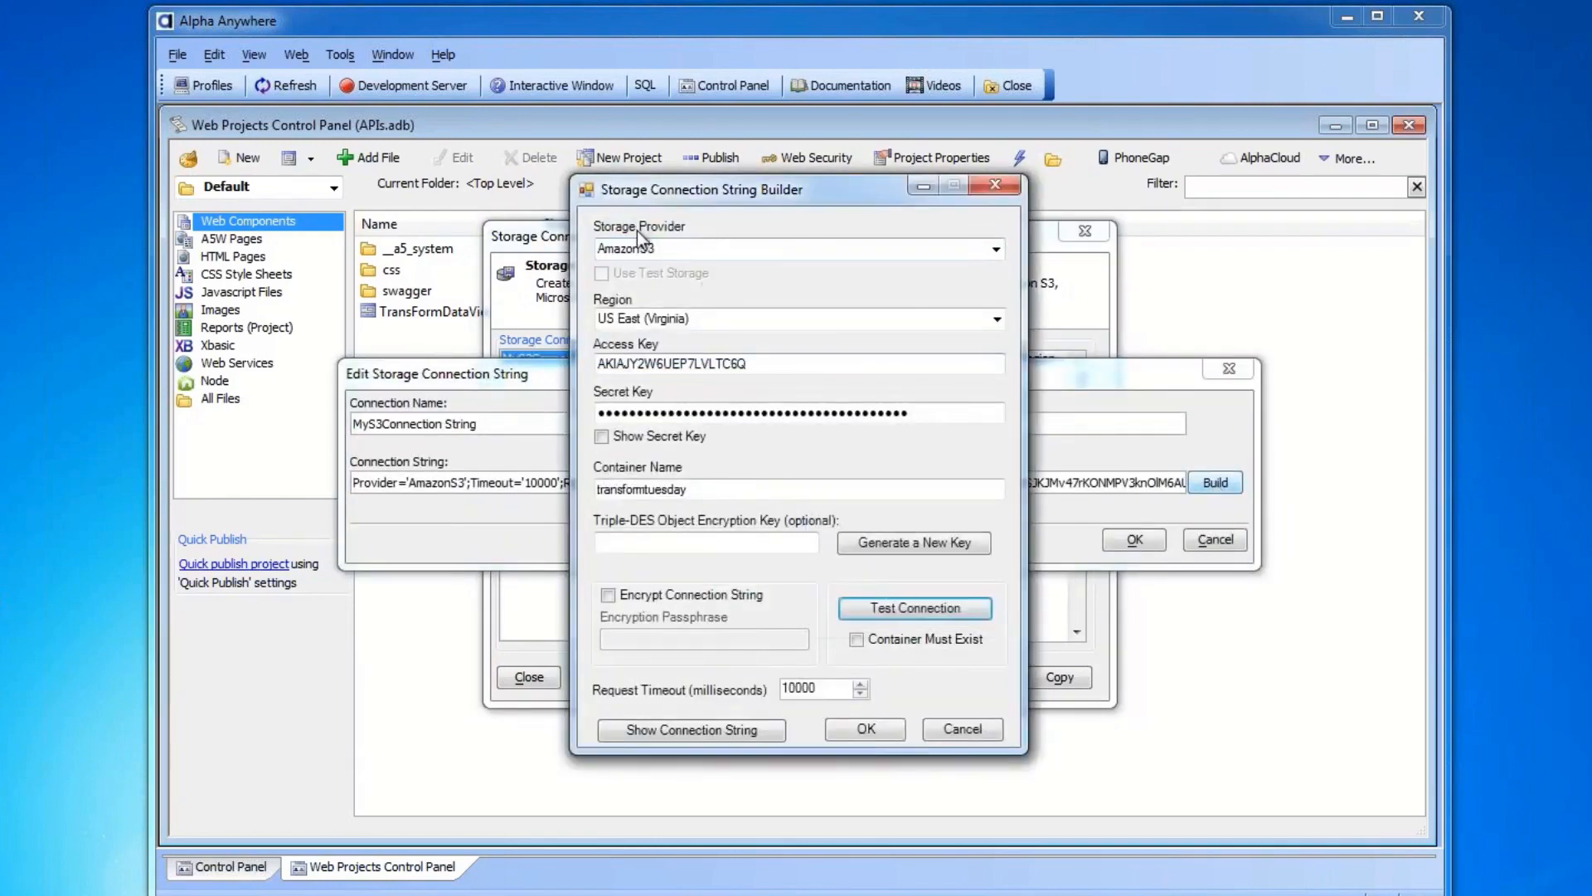
click(992, 184)
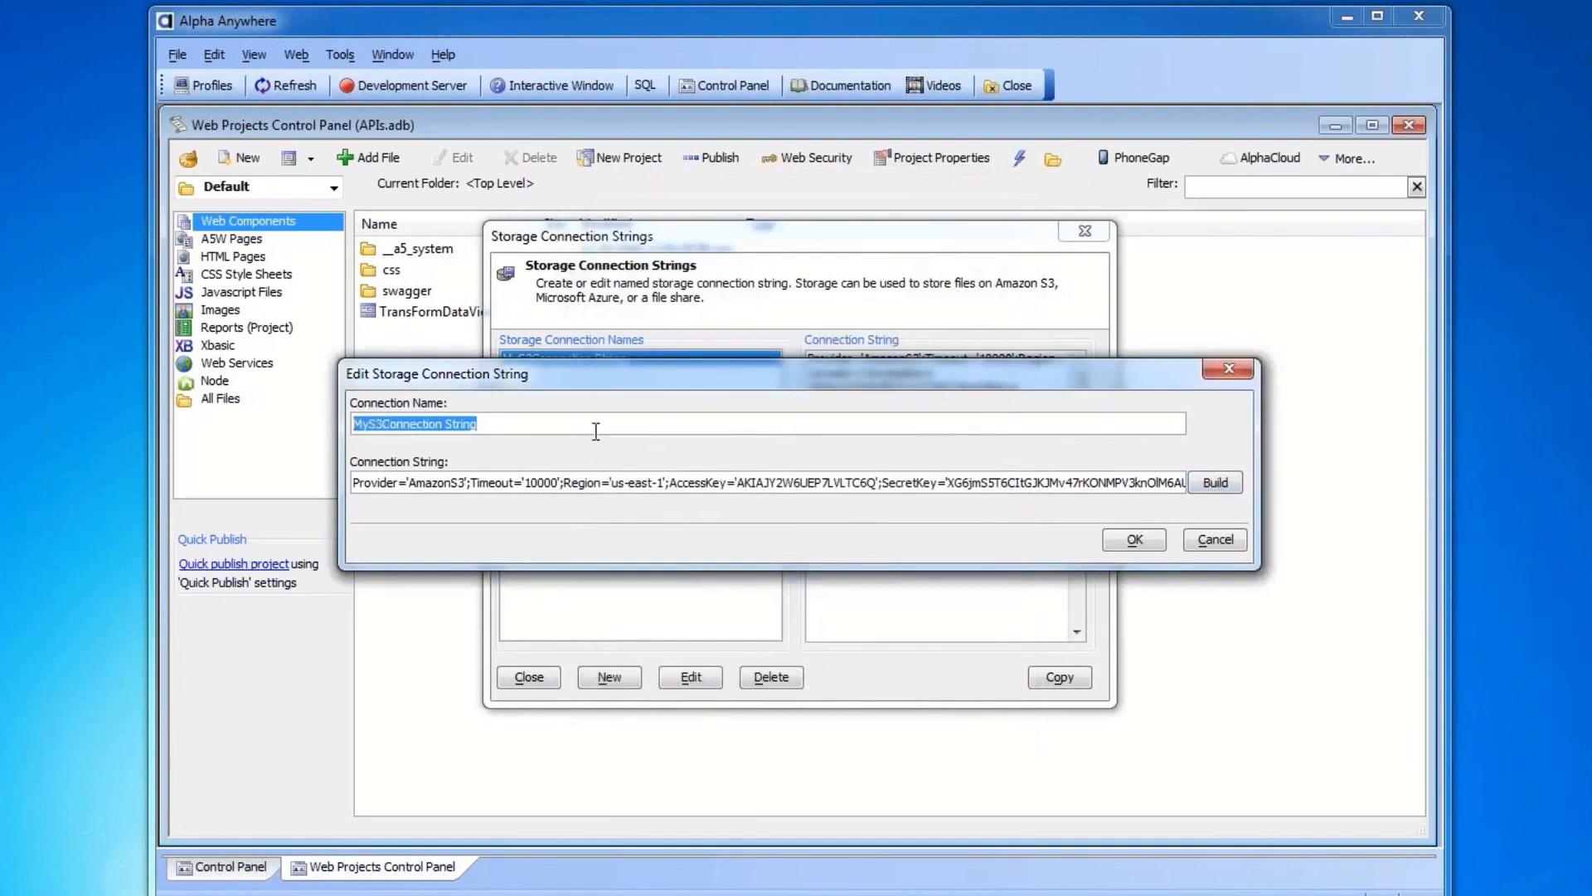
click(1228, 368)
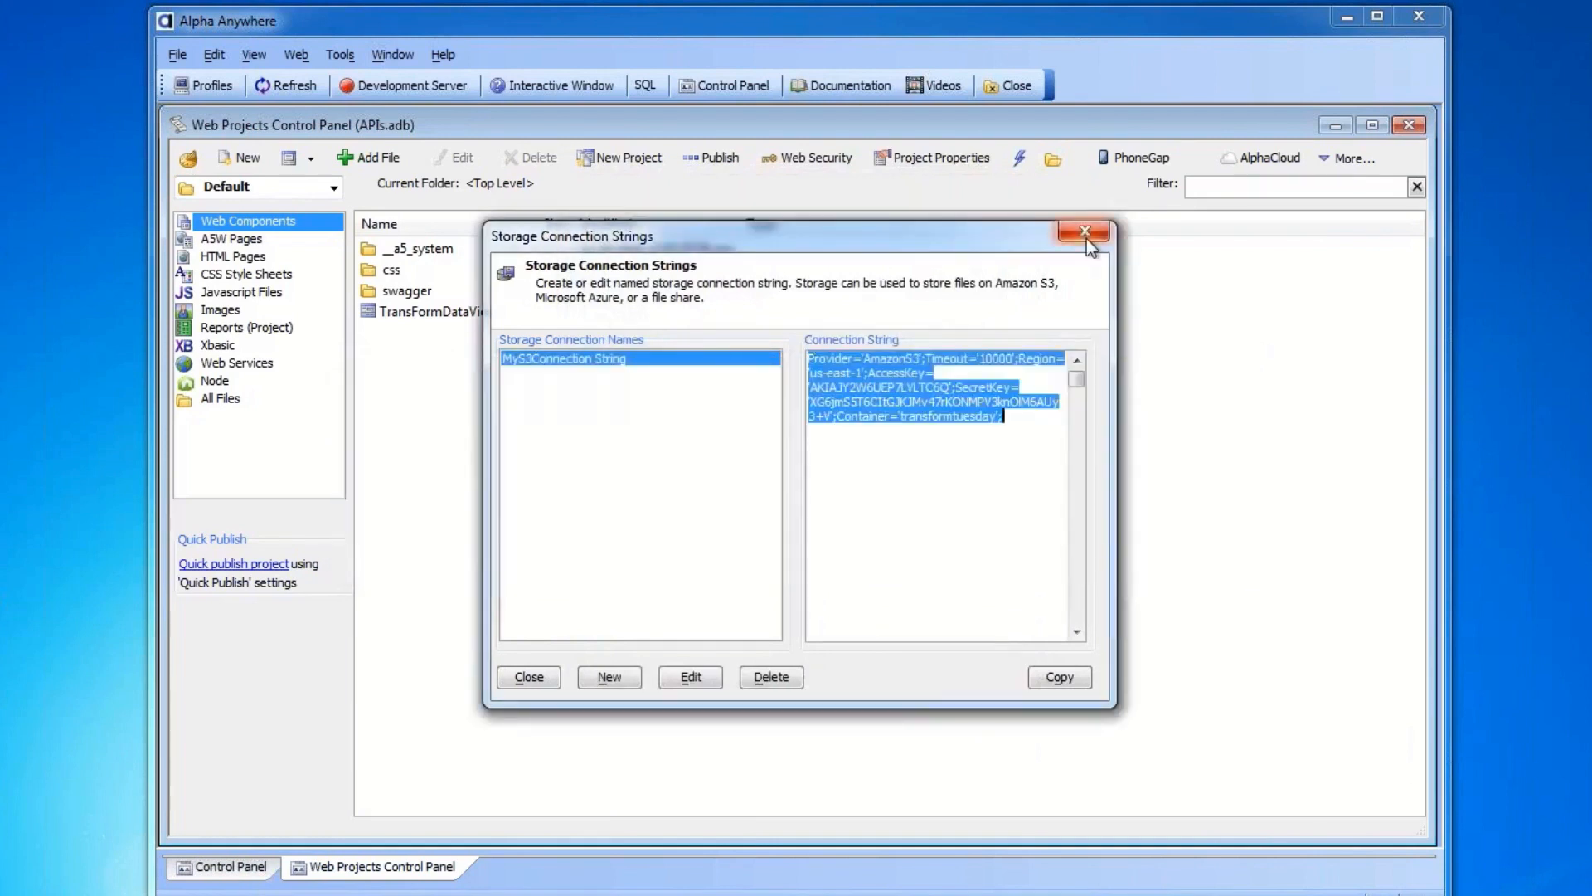
click(1086, 232)
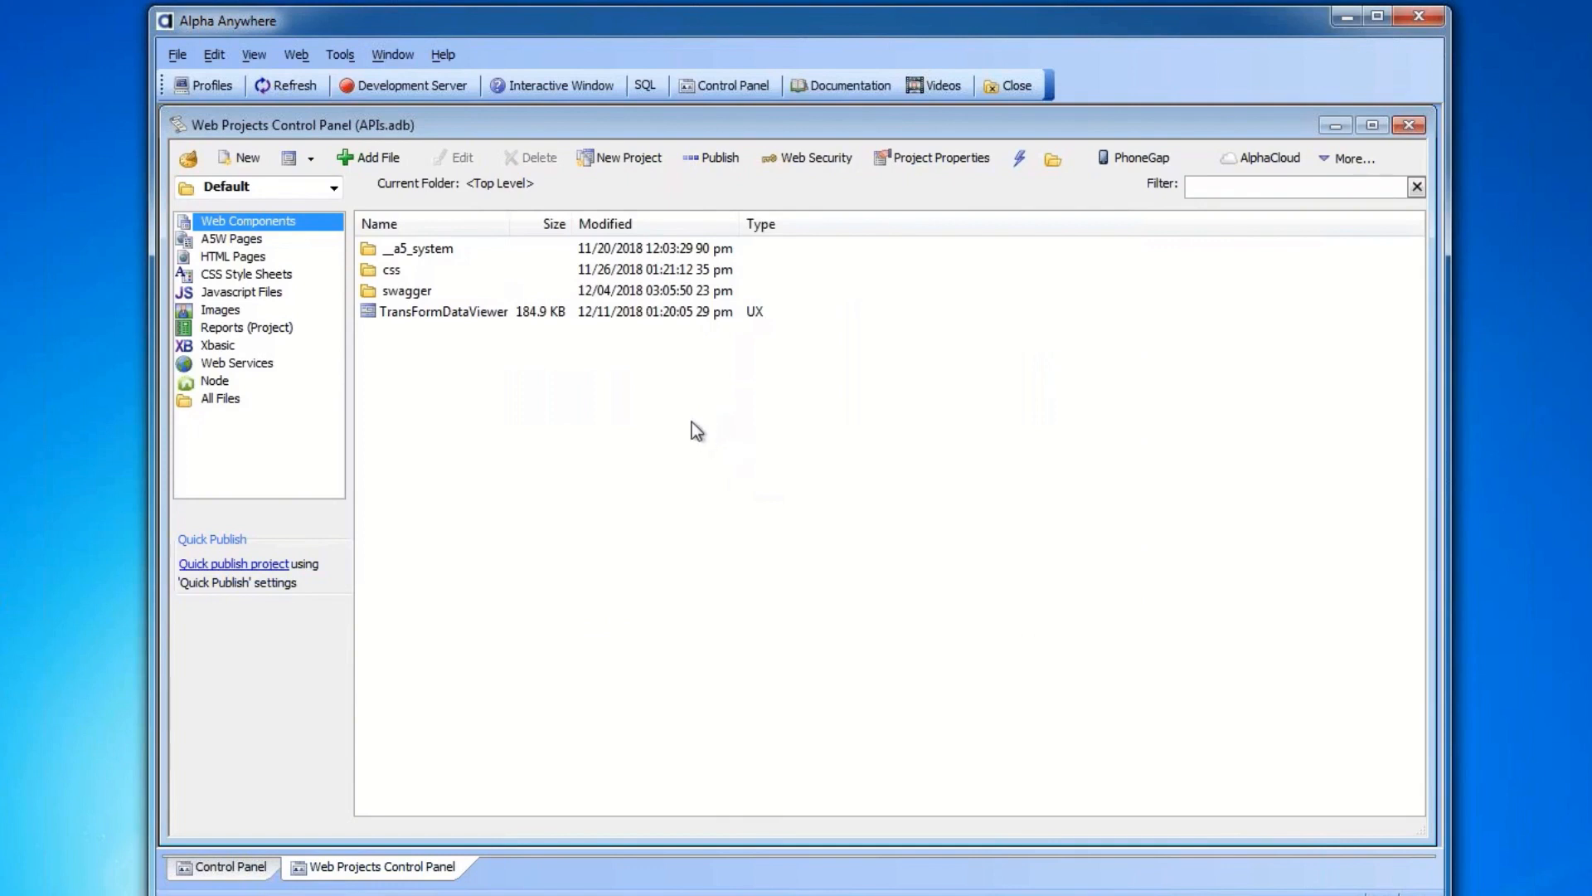
Step: Open the on-device-data builder for TransForm/PhoneGap applications
click(338, 55)
mouse_move(610, 539)
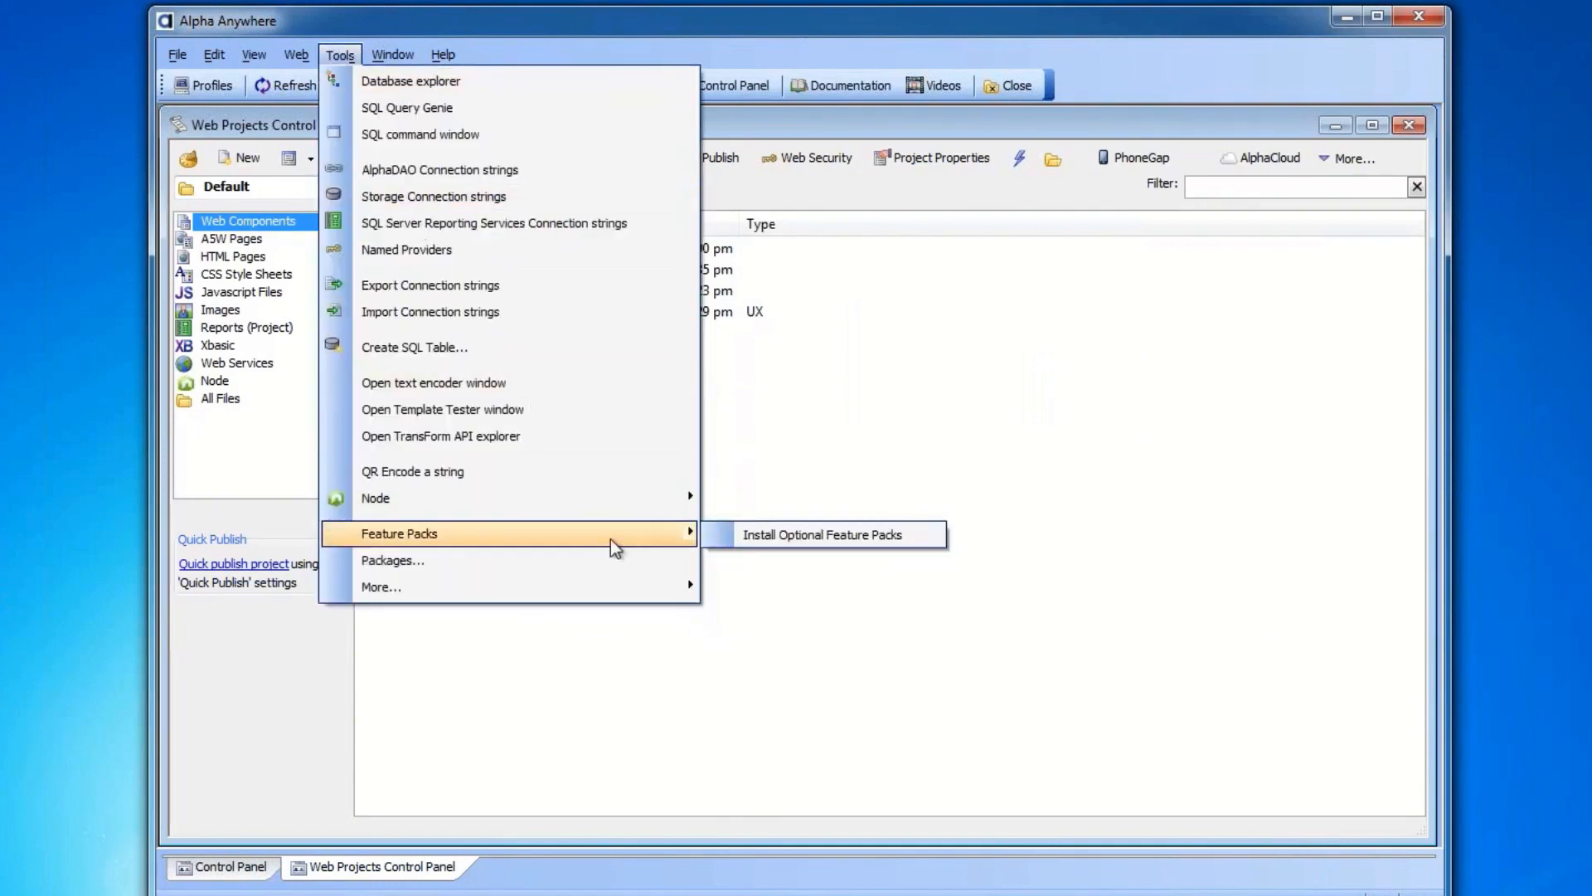
mouse_move(627, 585)
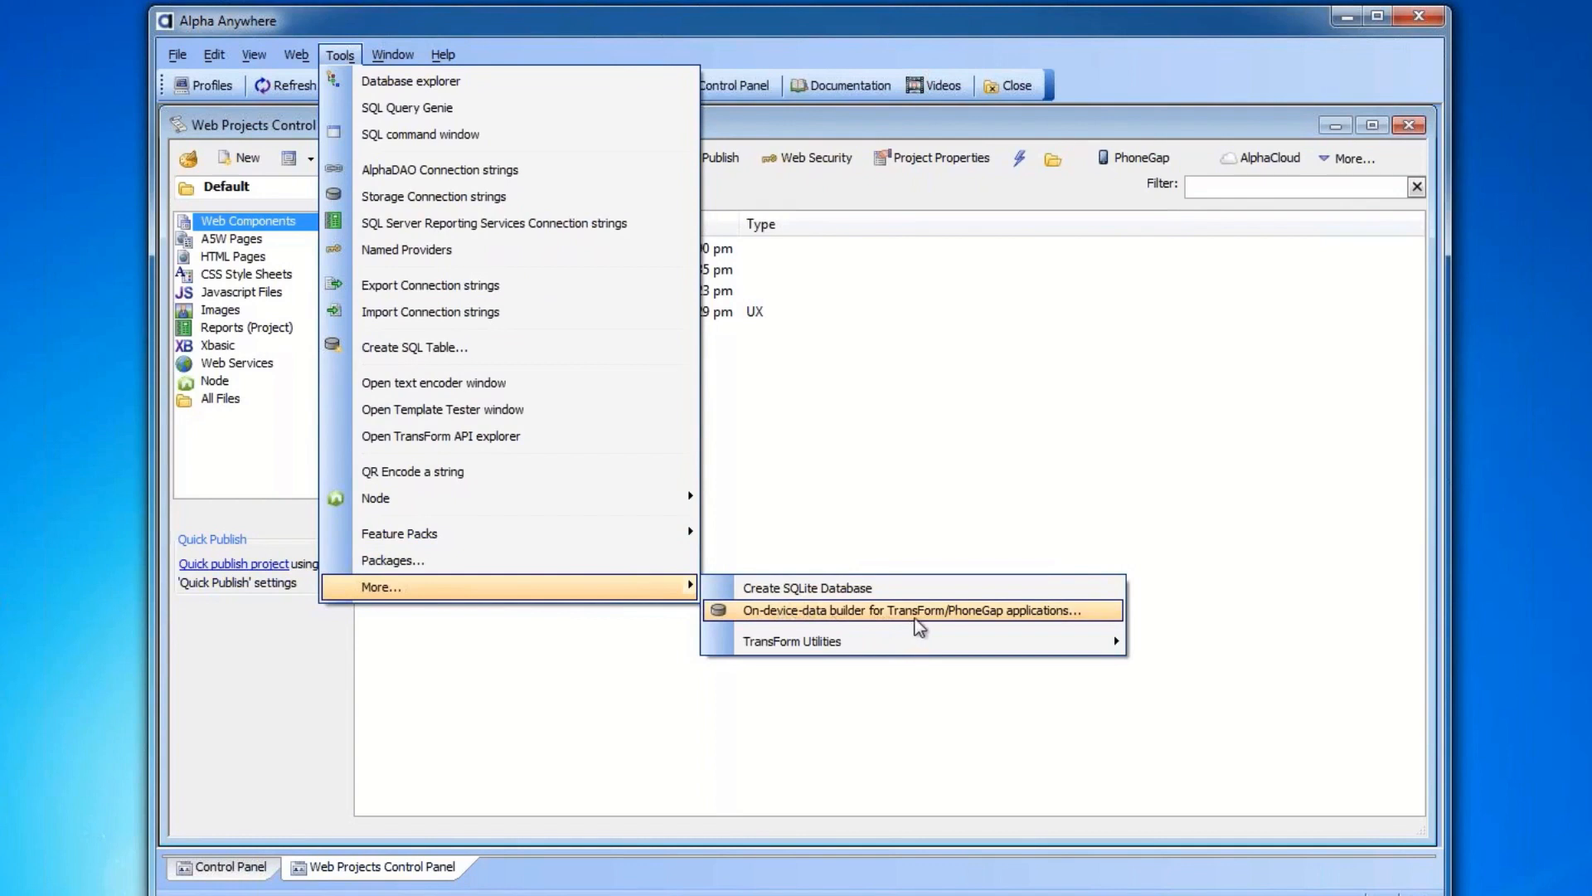
click(1031, 613)
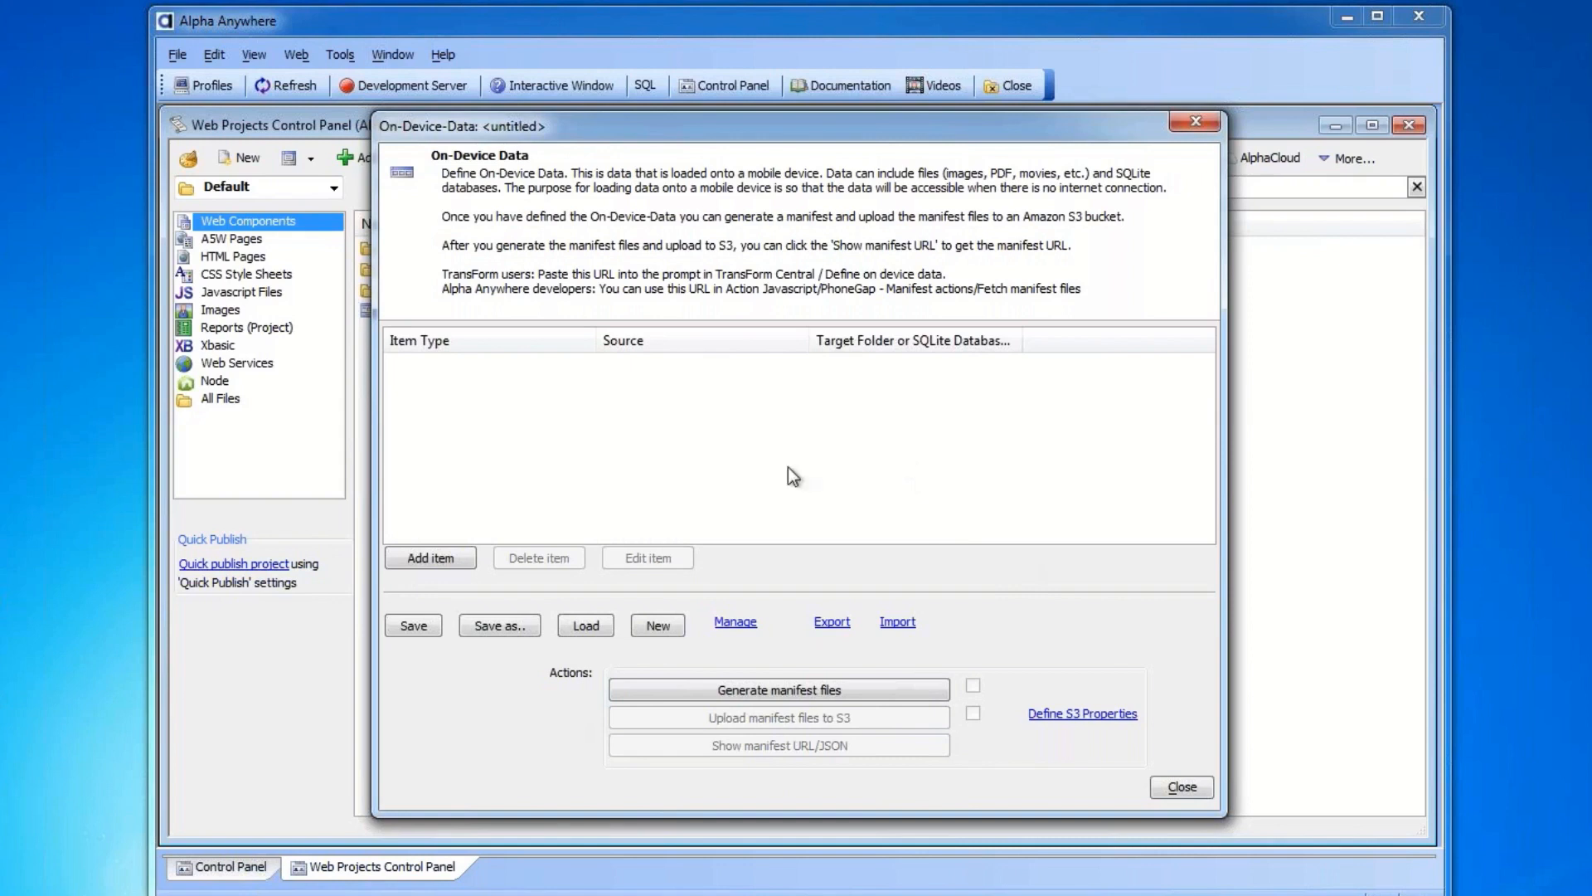
Step: Add an on-device-data item of type File with Desert.jpg from Sample Pictures as its filename
click(449, 556)
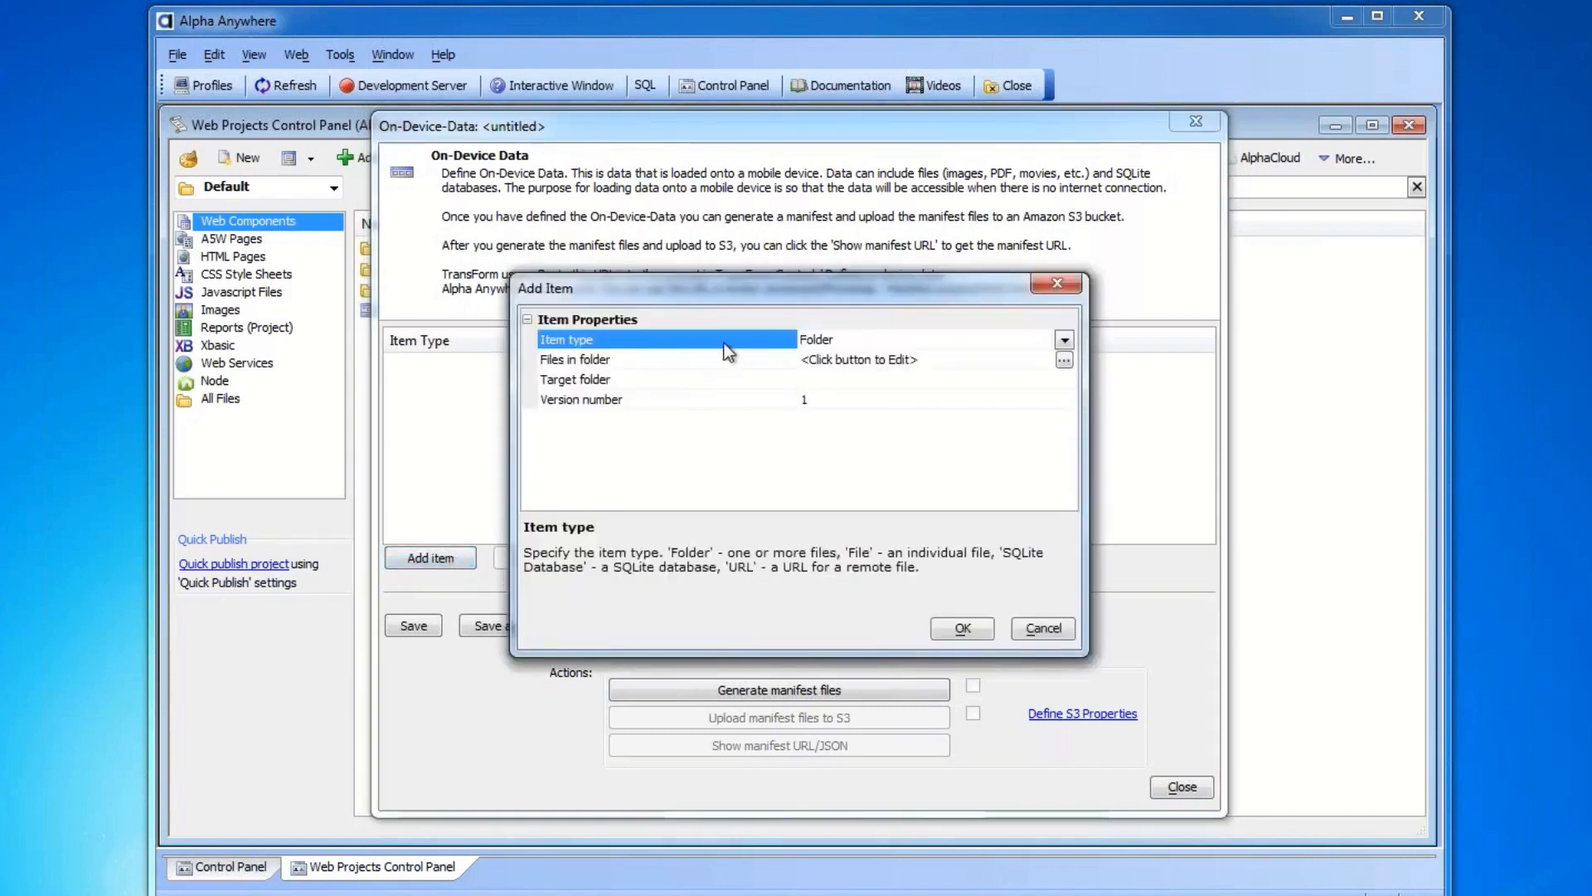
click(1063, 340)
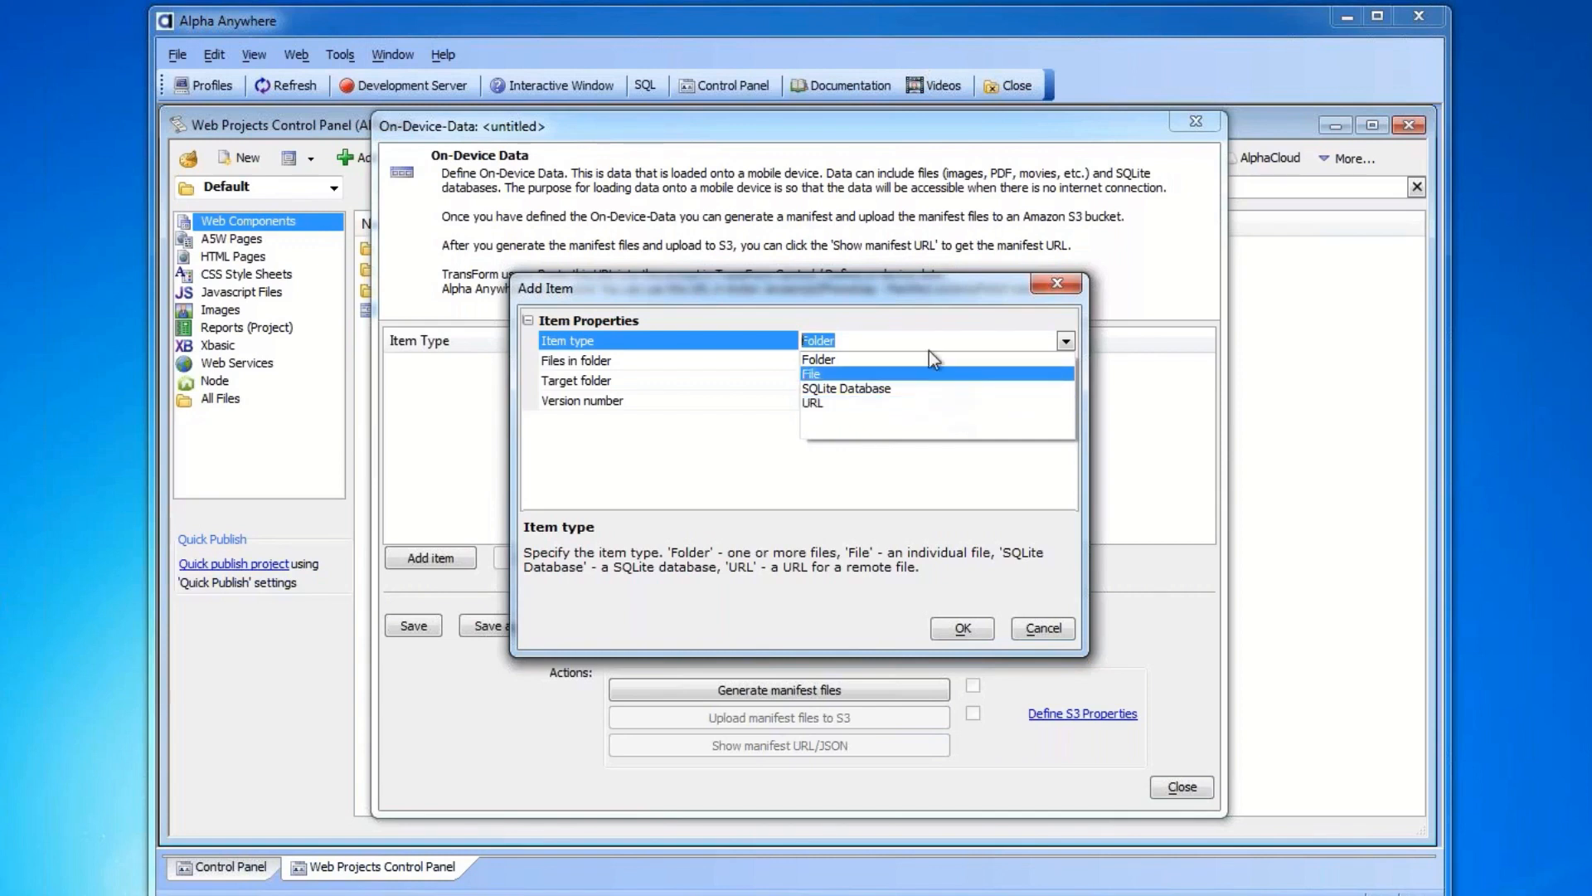
click(922, 375)
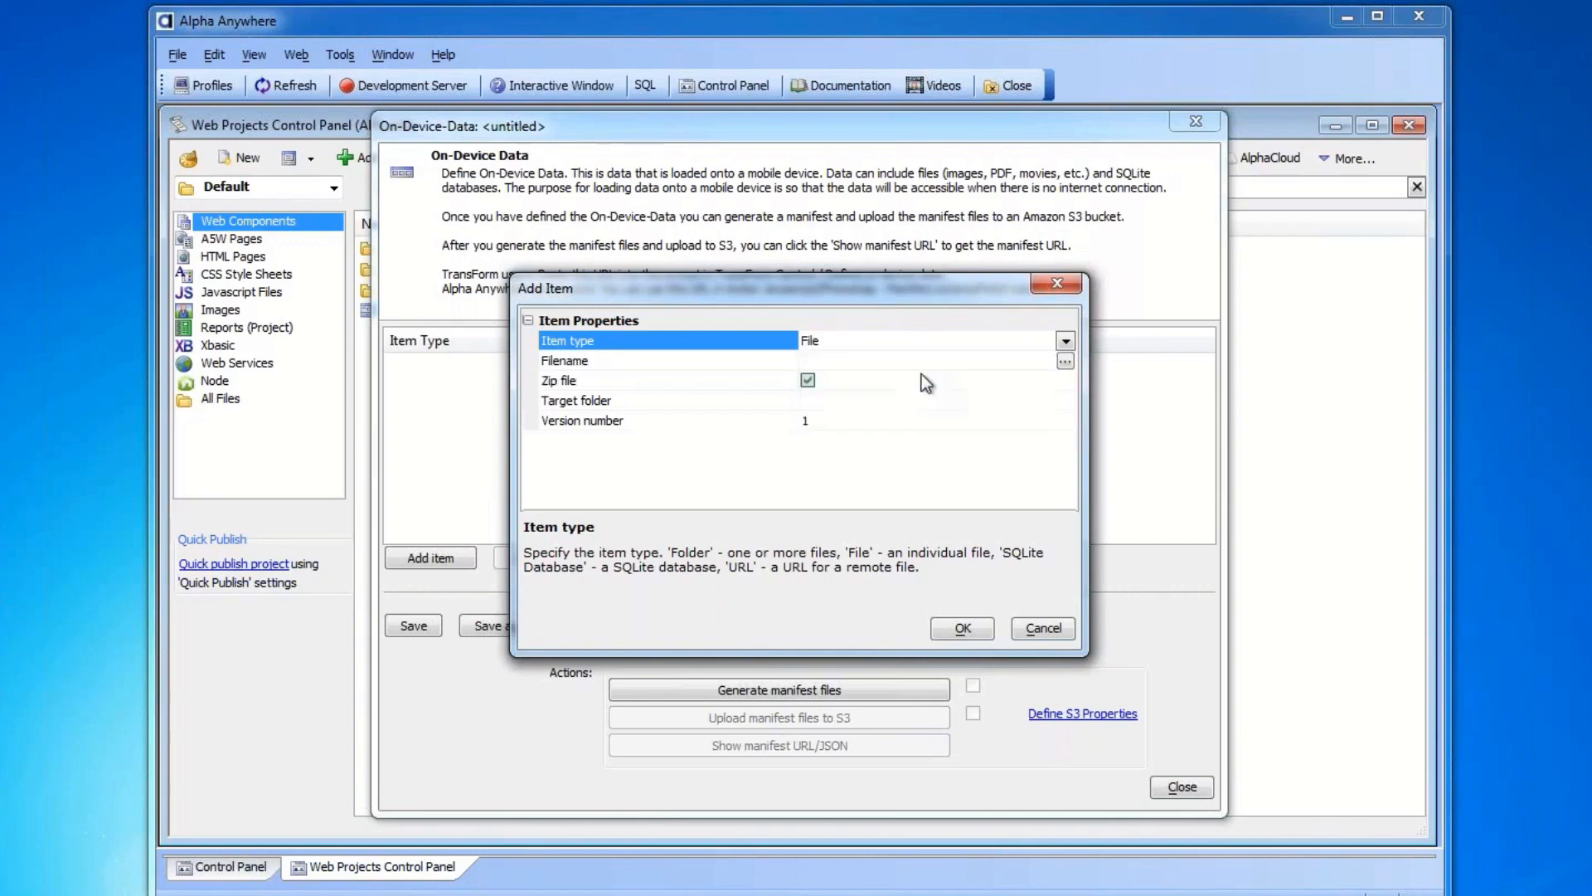
click(1064, 363)
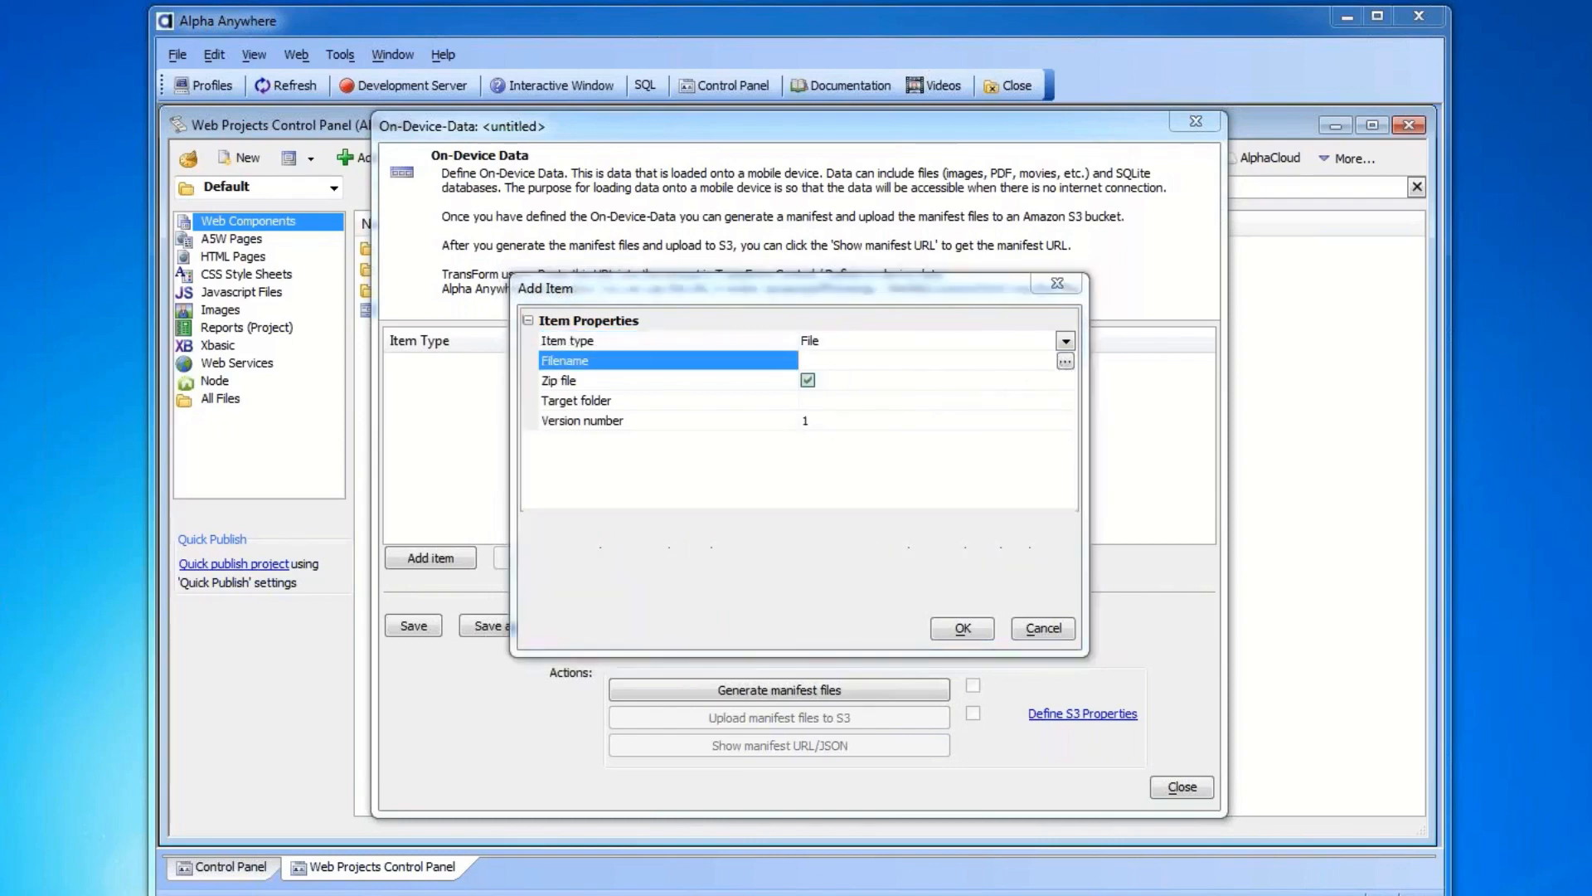
drag(1022, 320, 724, 148)
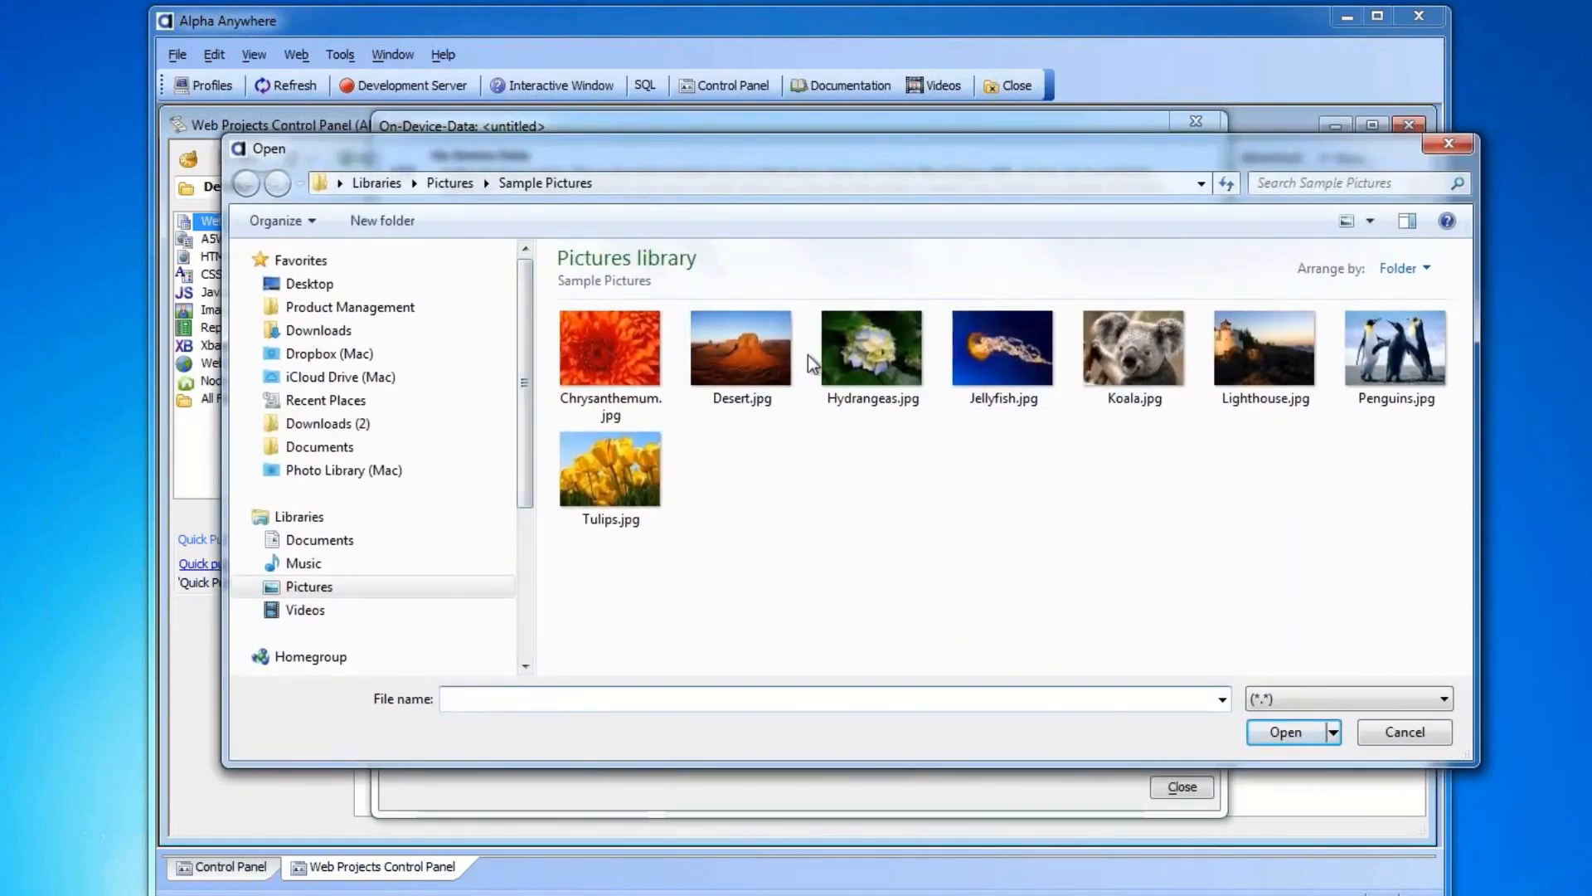
click(738, 343)
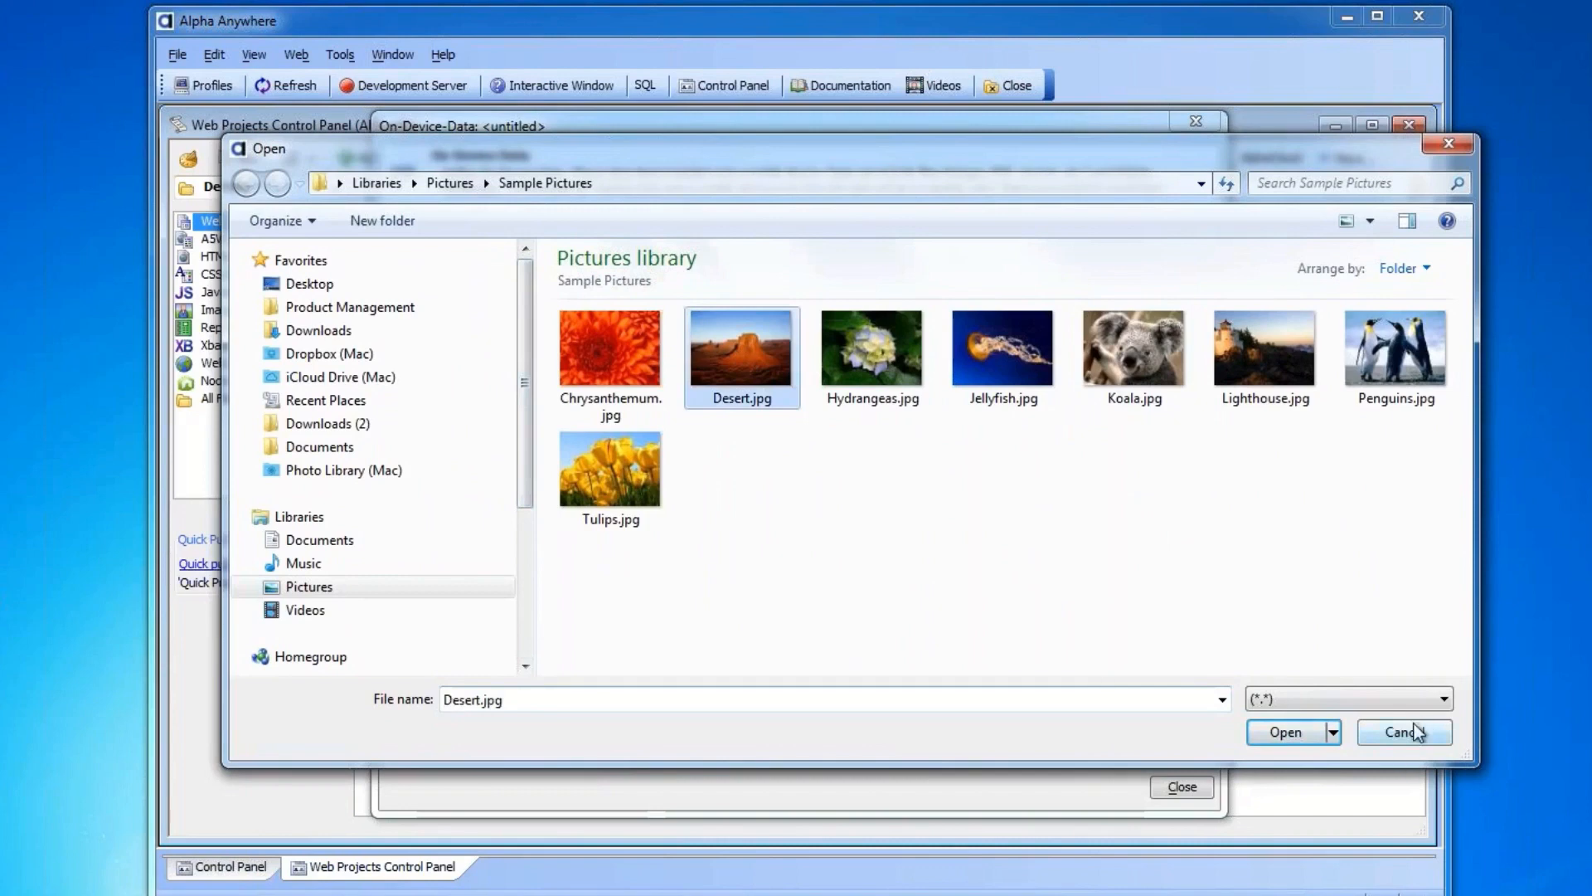
click(1282, 733)
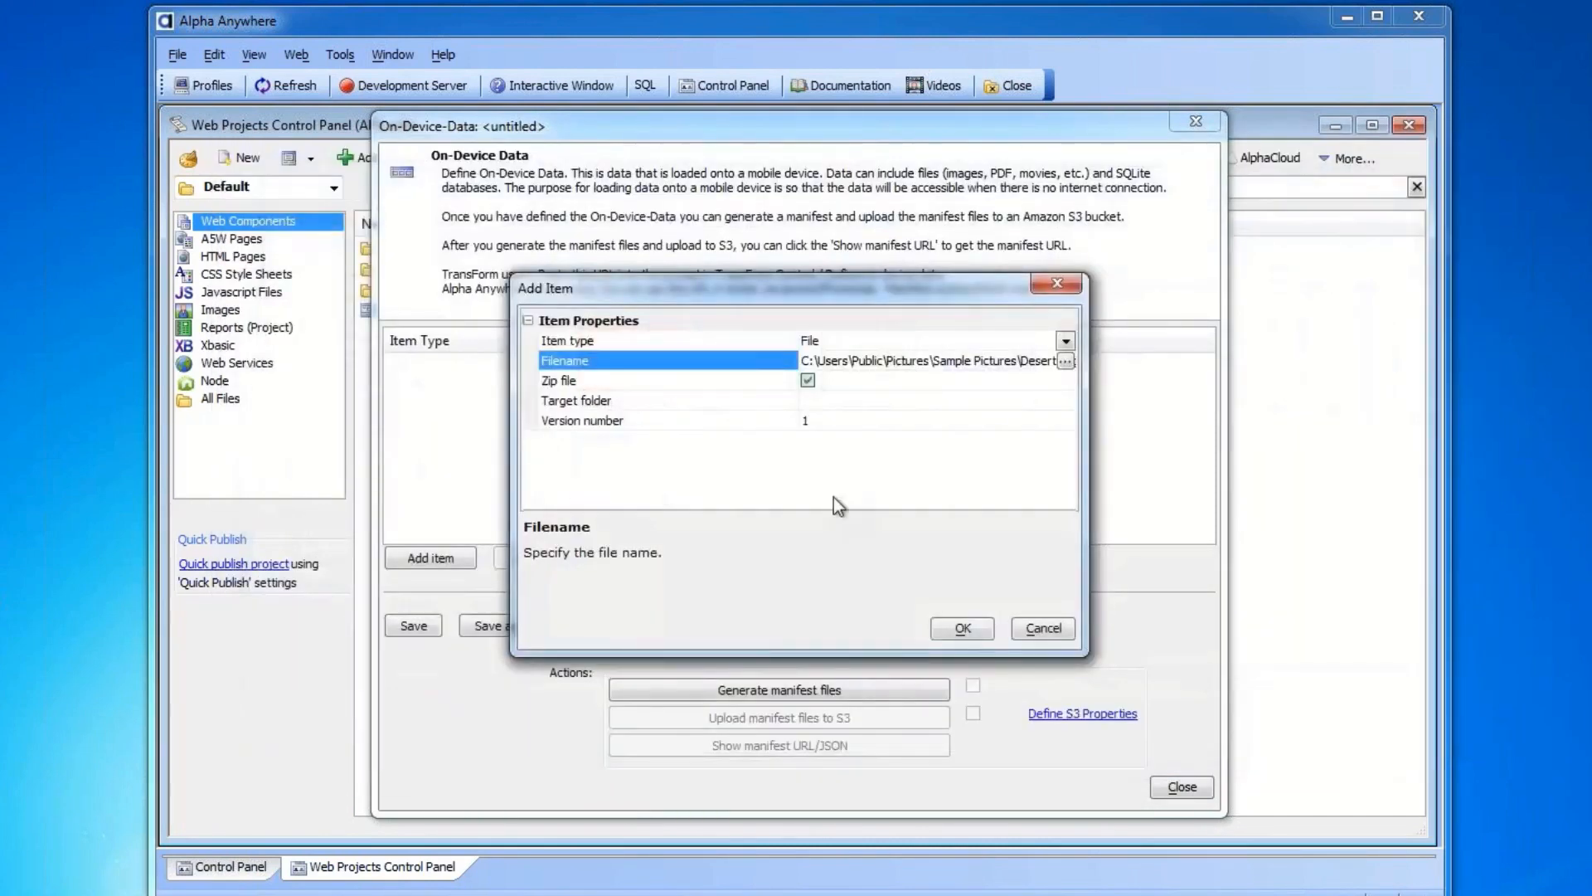
Step: Set the Desert.jpg item's target folder to images and confirm the item
click(962, 633)
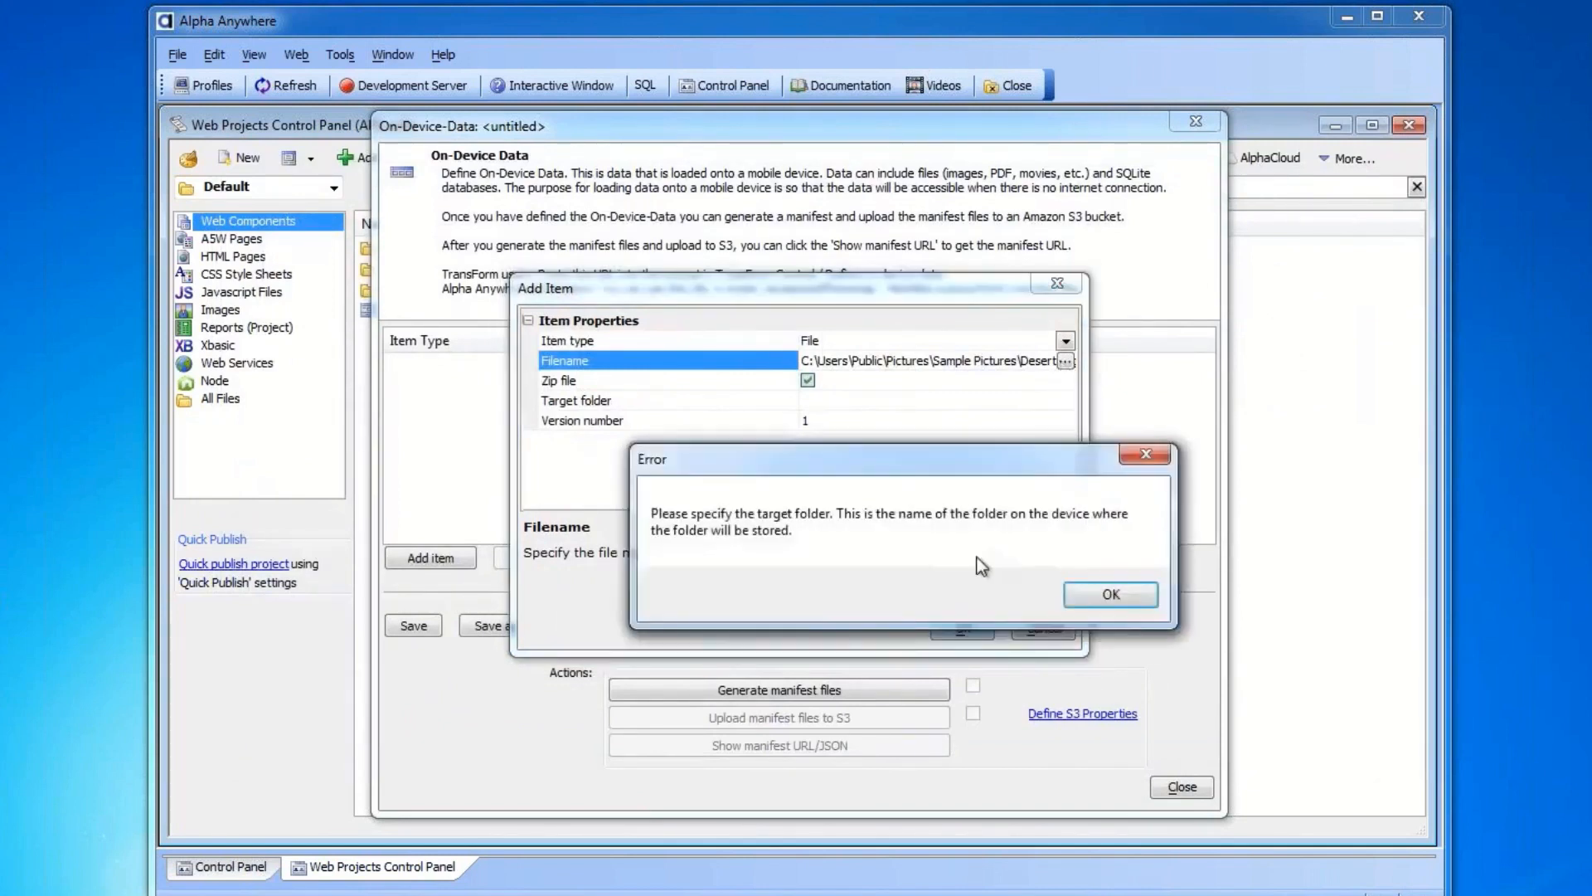
click(1103, 603)
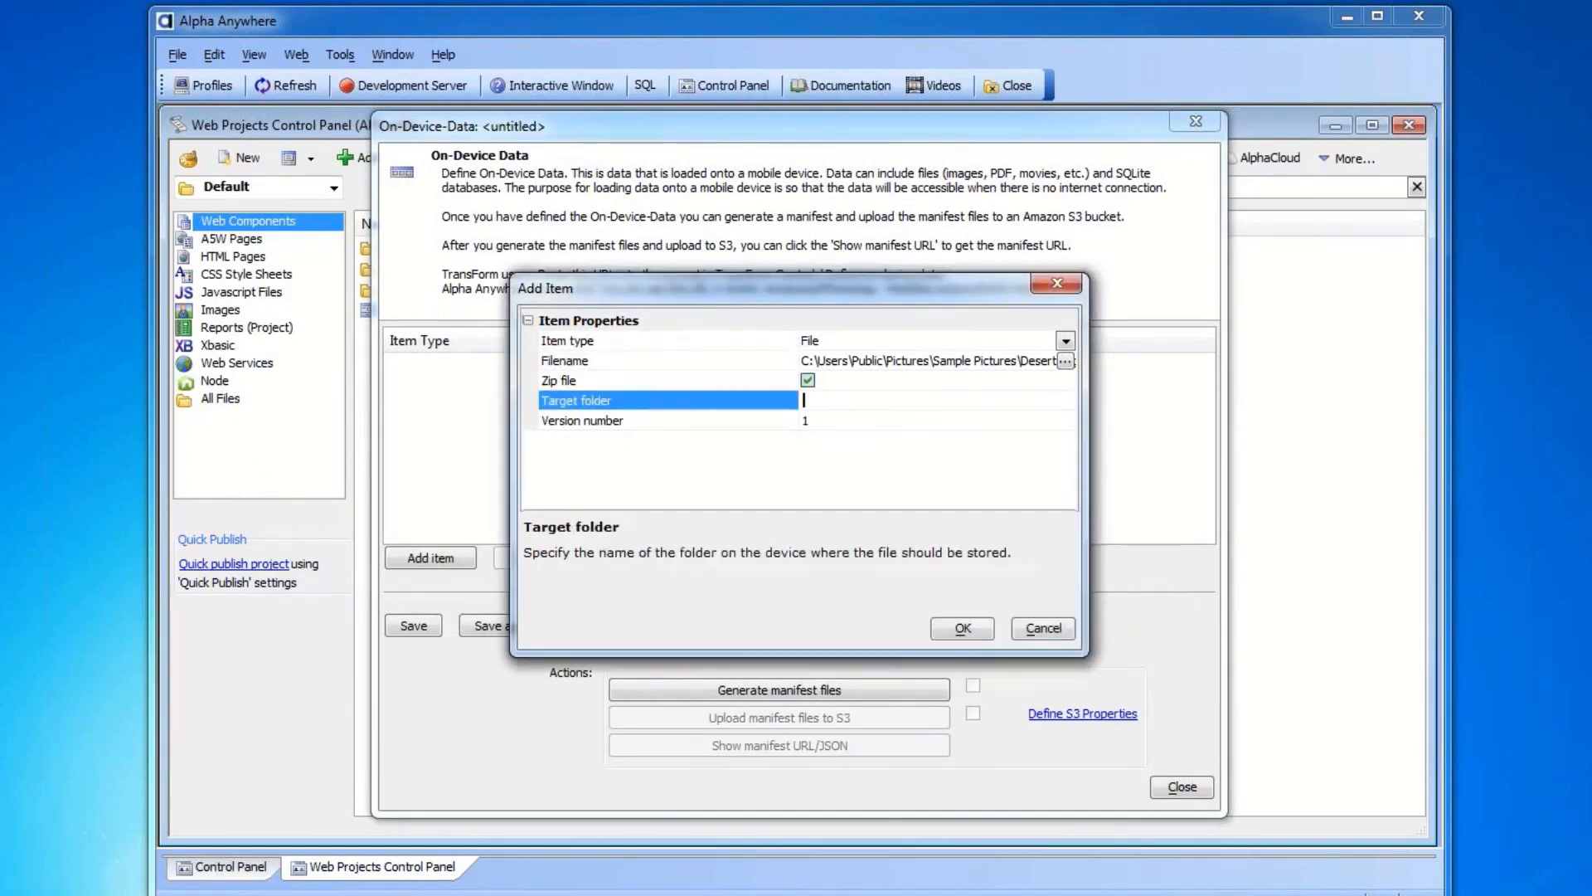
text(images)
click(962, 628)
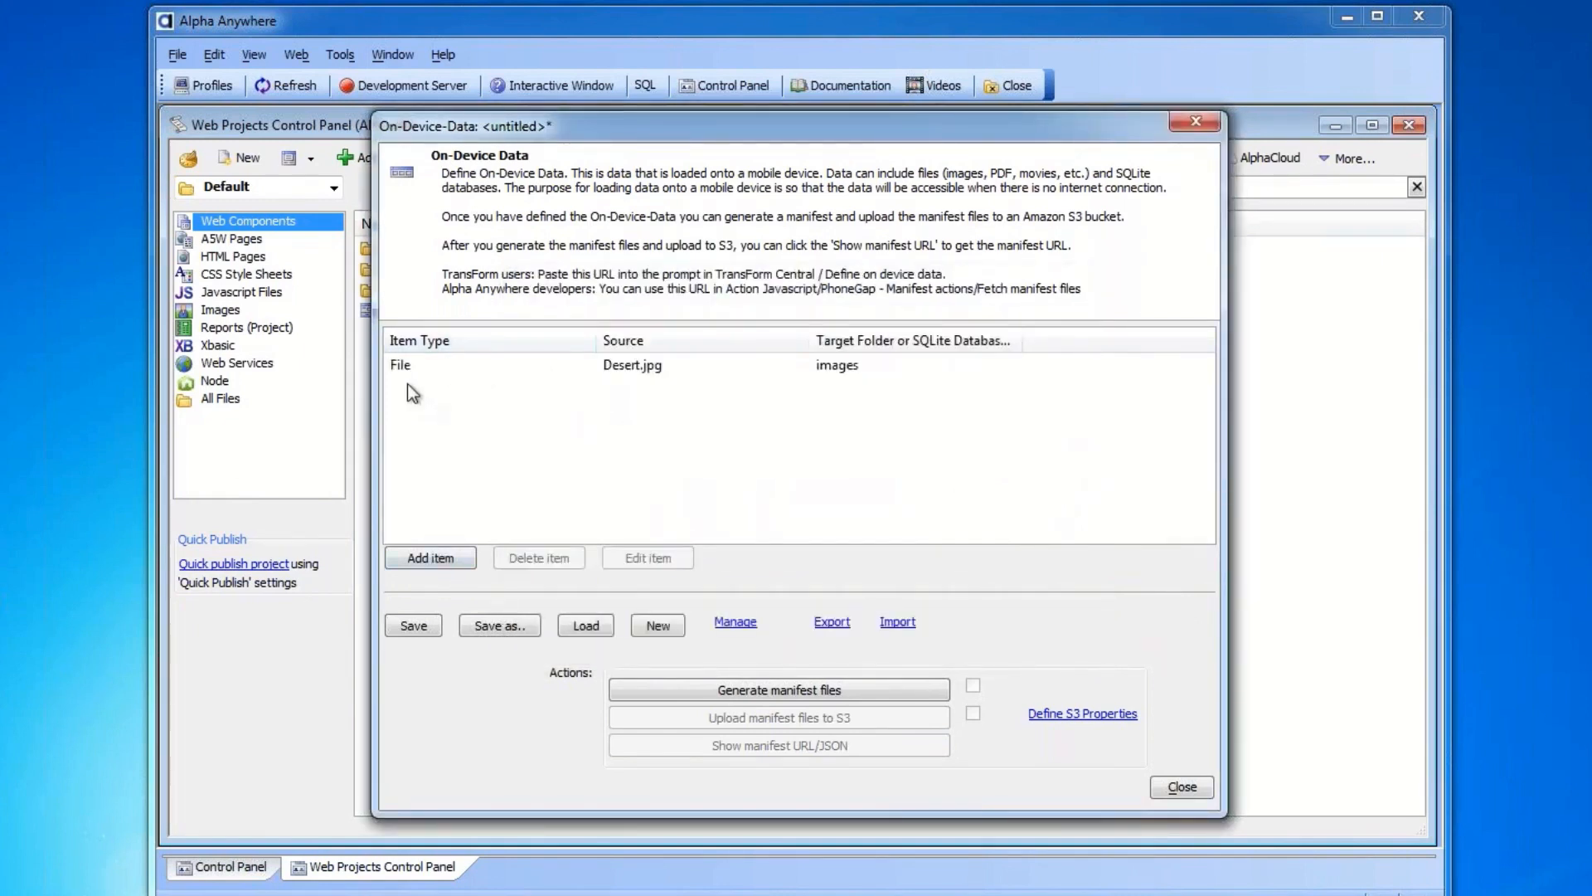
Step: Start an on-device-data item of type Folder and insert Jellyfish.jpg from Sample Pictures into its list of files
click(439, 554)
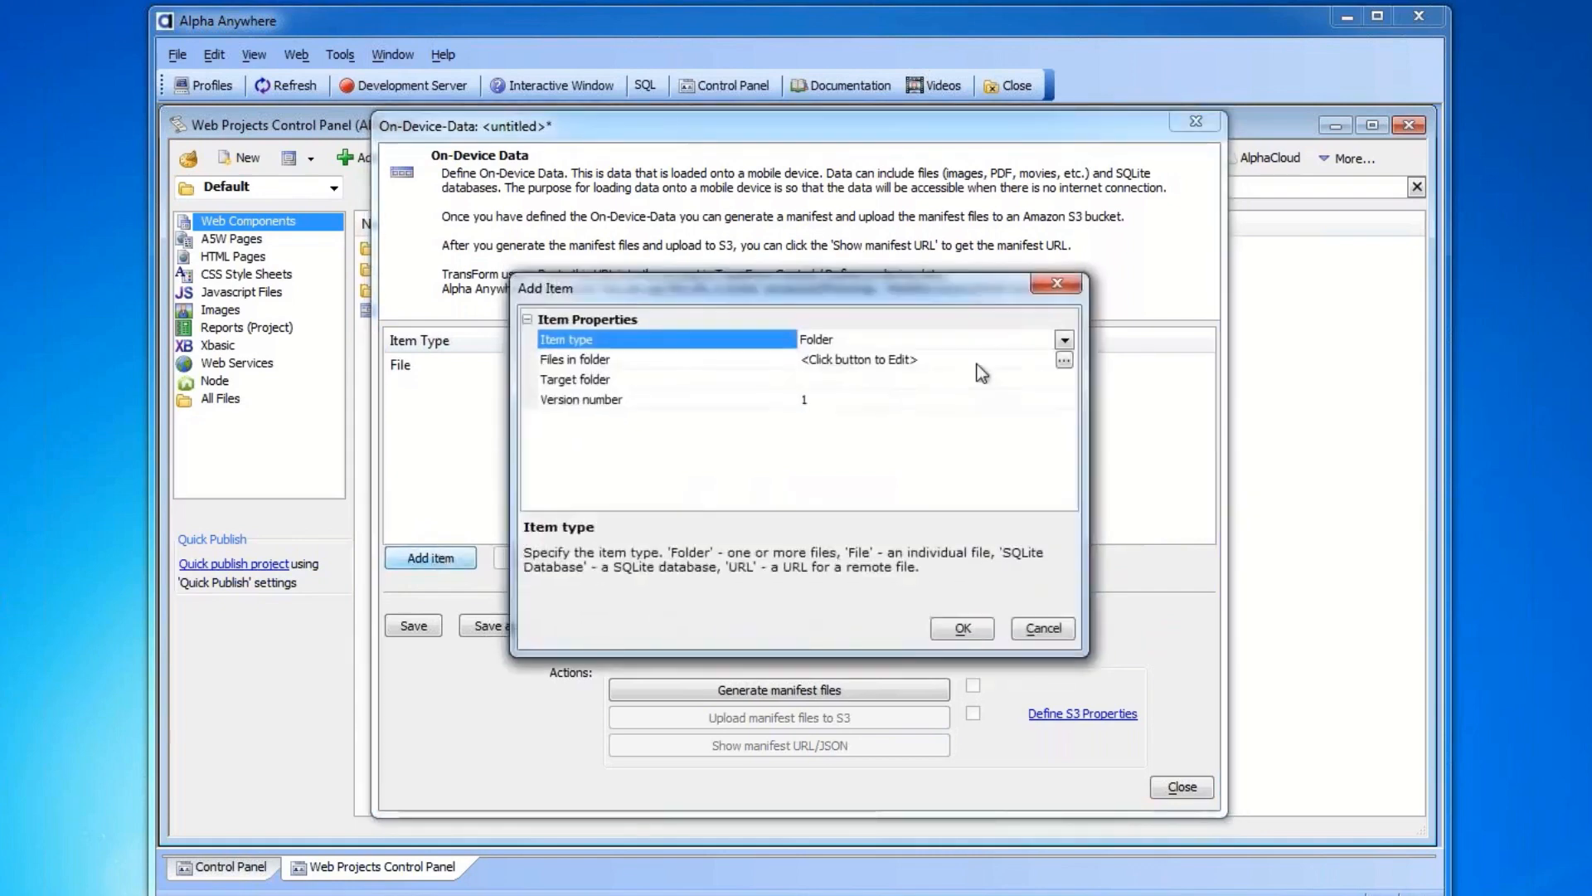
click(1063, 360)
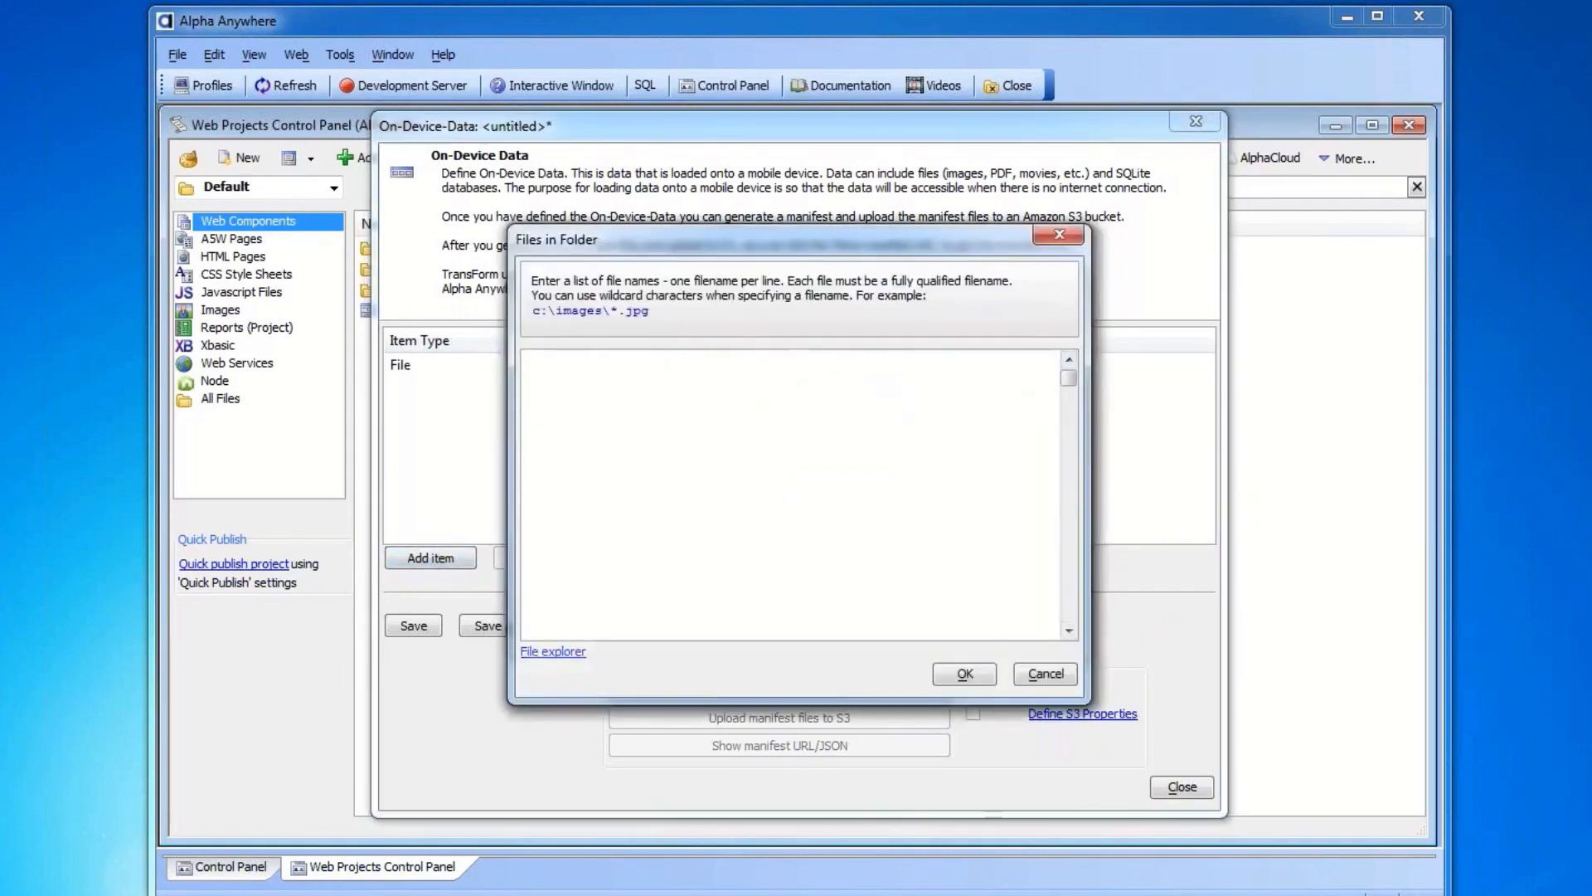
click(563, 656)
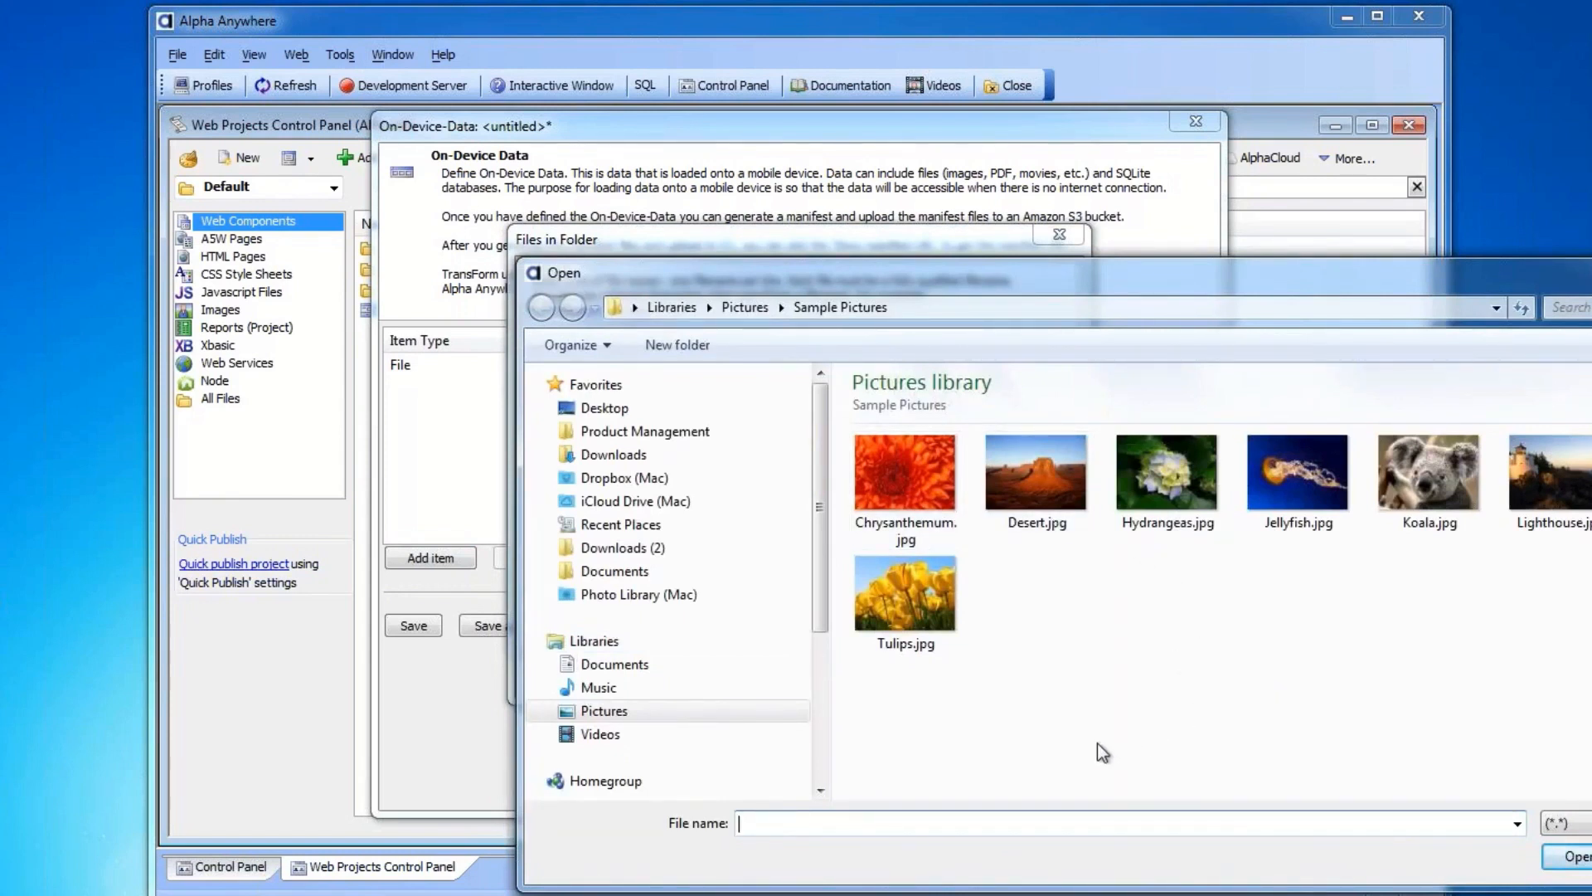
text(*.jpg)
click(1568, 862)
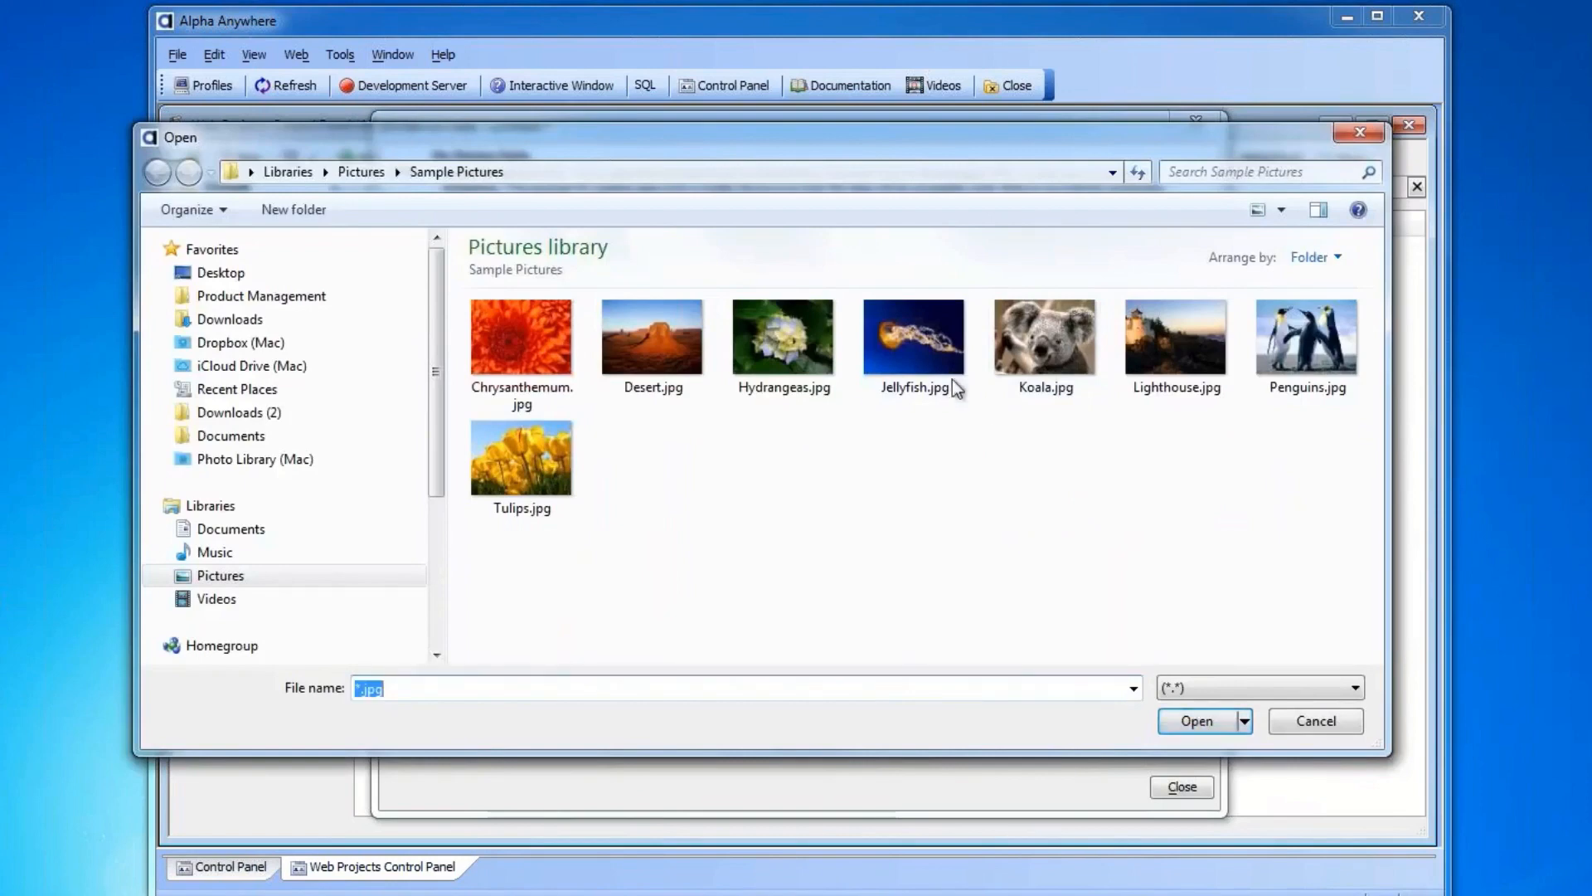
click(944, 356)
click(1214, 724)
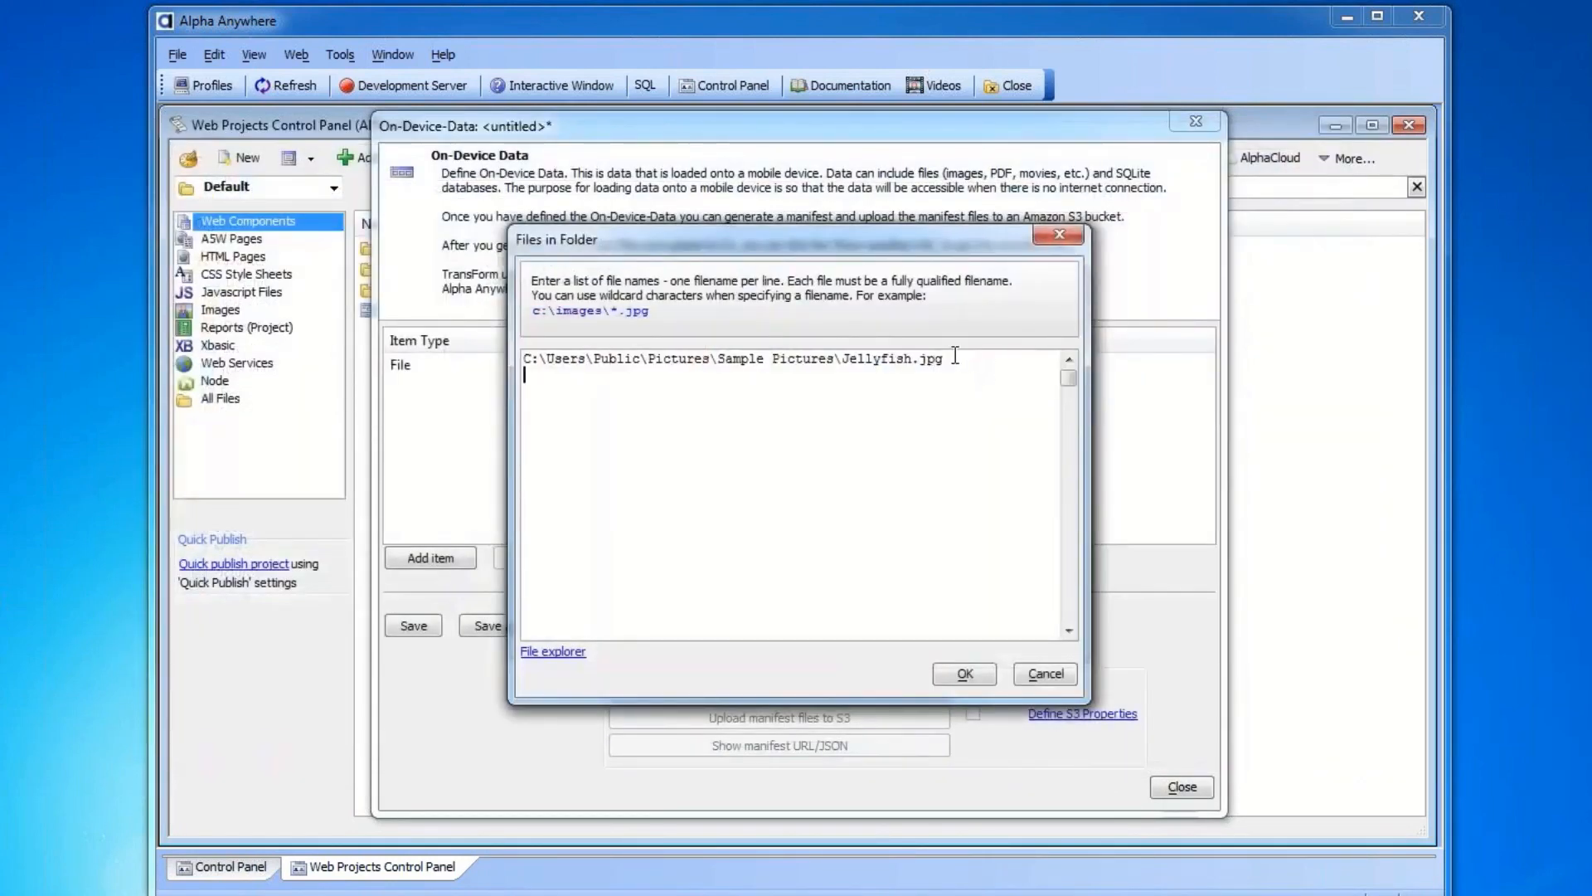
Step: Replace the Jellyfish name with the wildcard * so the path ends in *.jpg, confirm the file list, and discard the folder item
click(960, 357)
key(Left)
key(Left)
key(Left)
key(Left)
key(Left)
key(Right)
key(shift+Left)
key(shift+Left)
key(shift+Left)
key(shift+Left)
key(shift+Left)
key(shift+Left)
key(shift+Left)
key(shift+Left)
key(shift+Left)
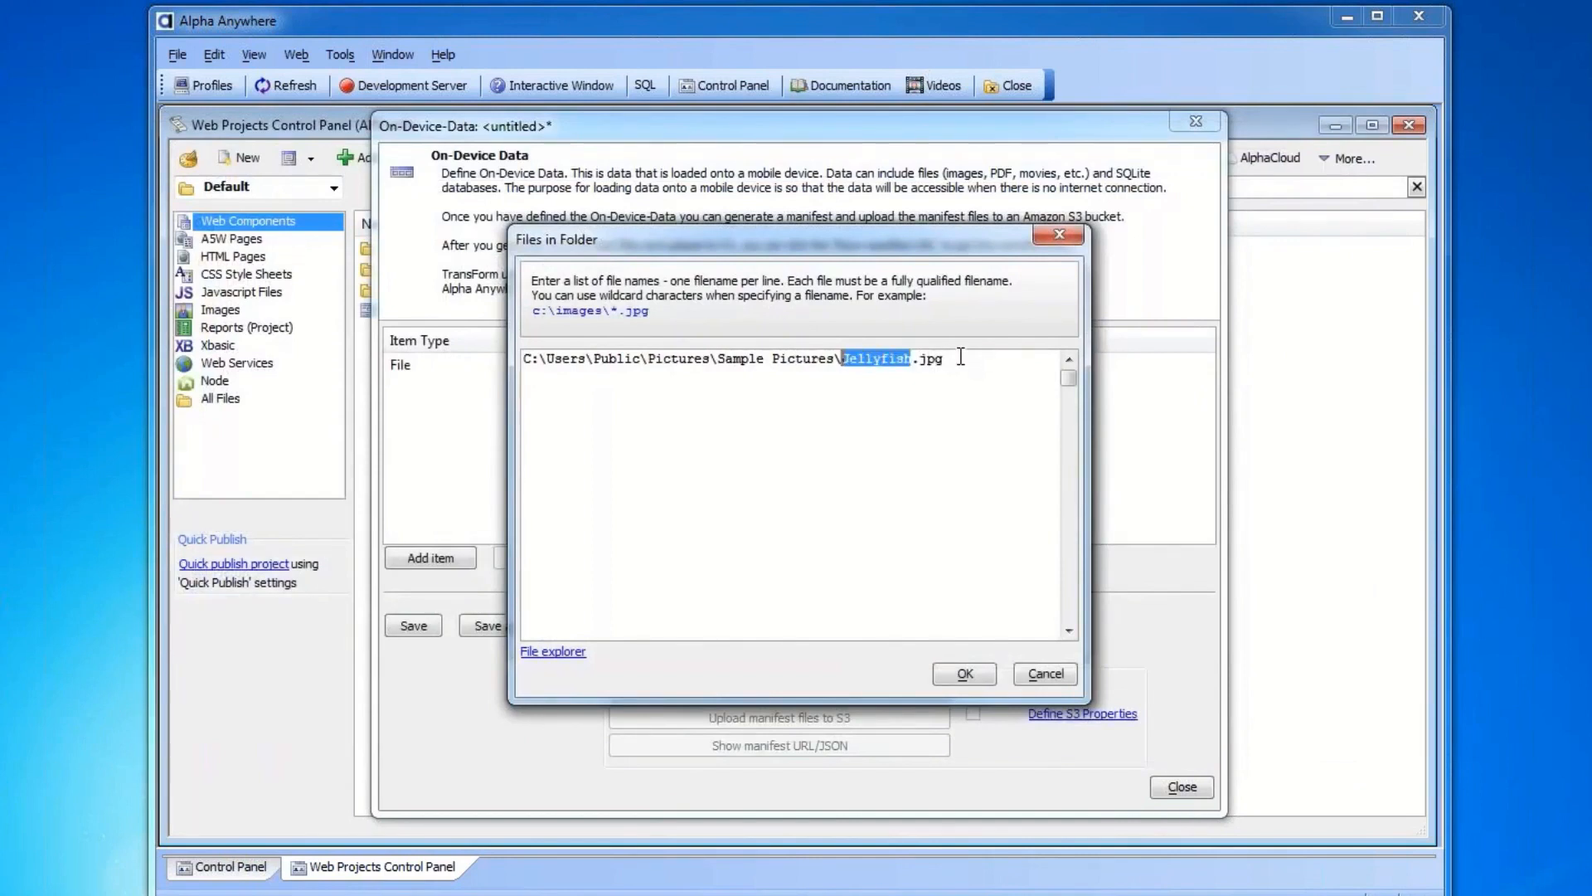
text(*)
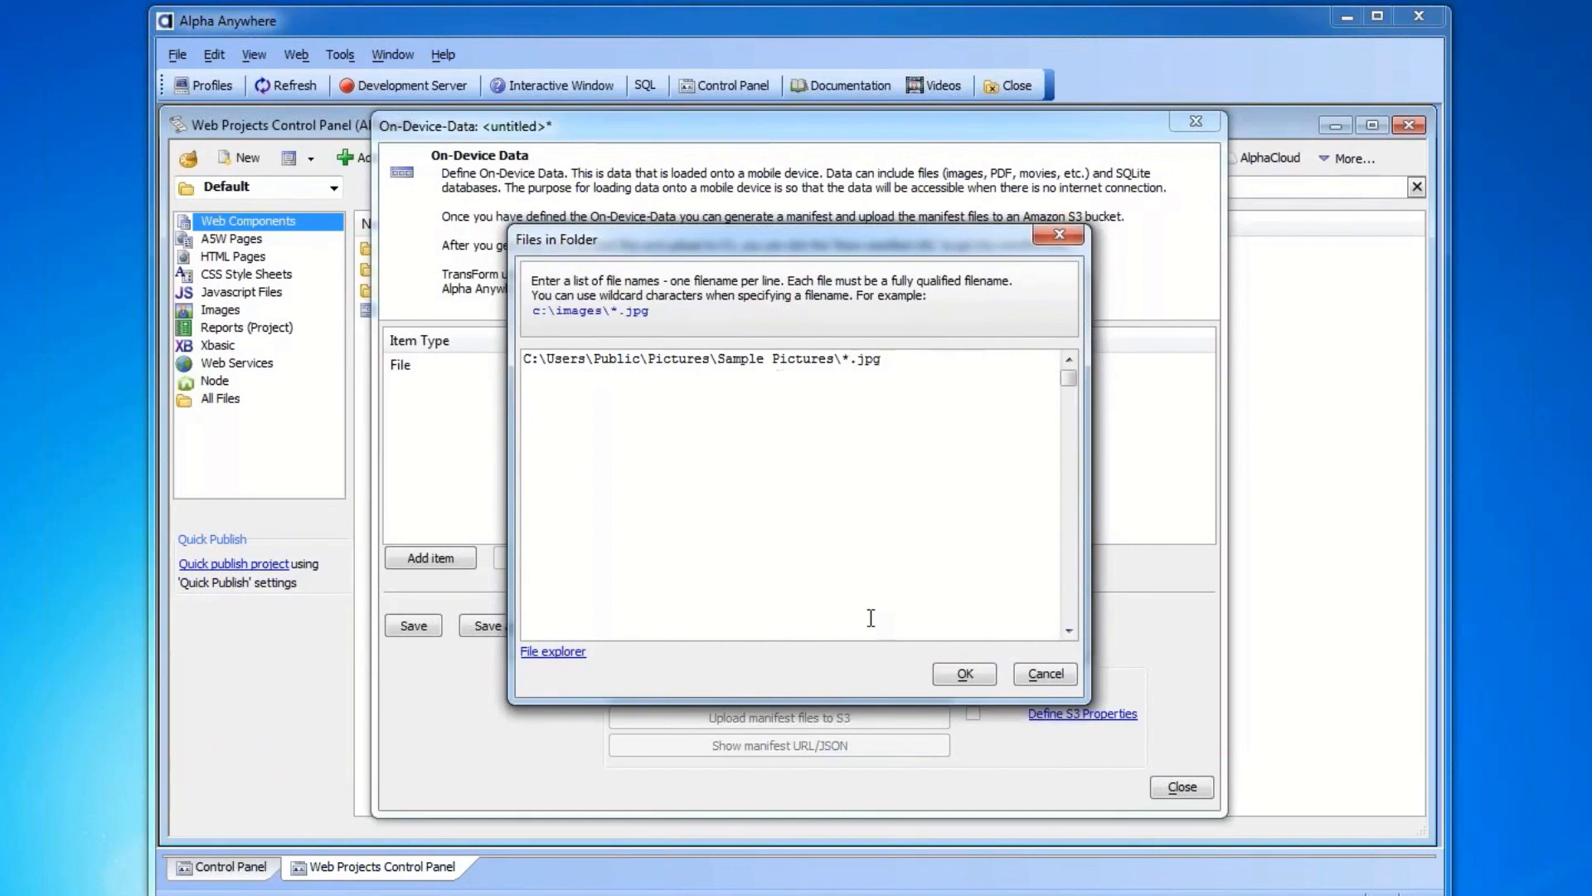
click(954, 675)
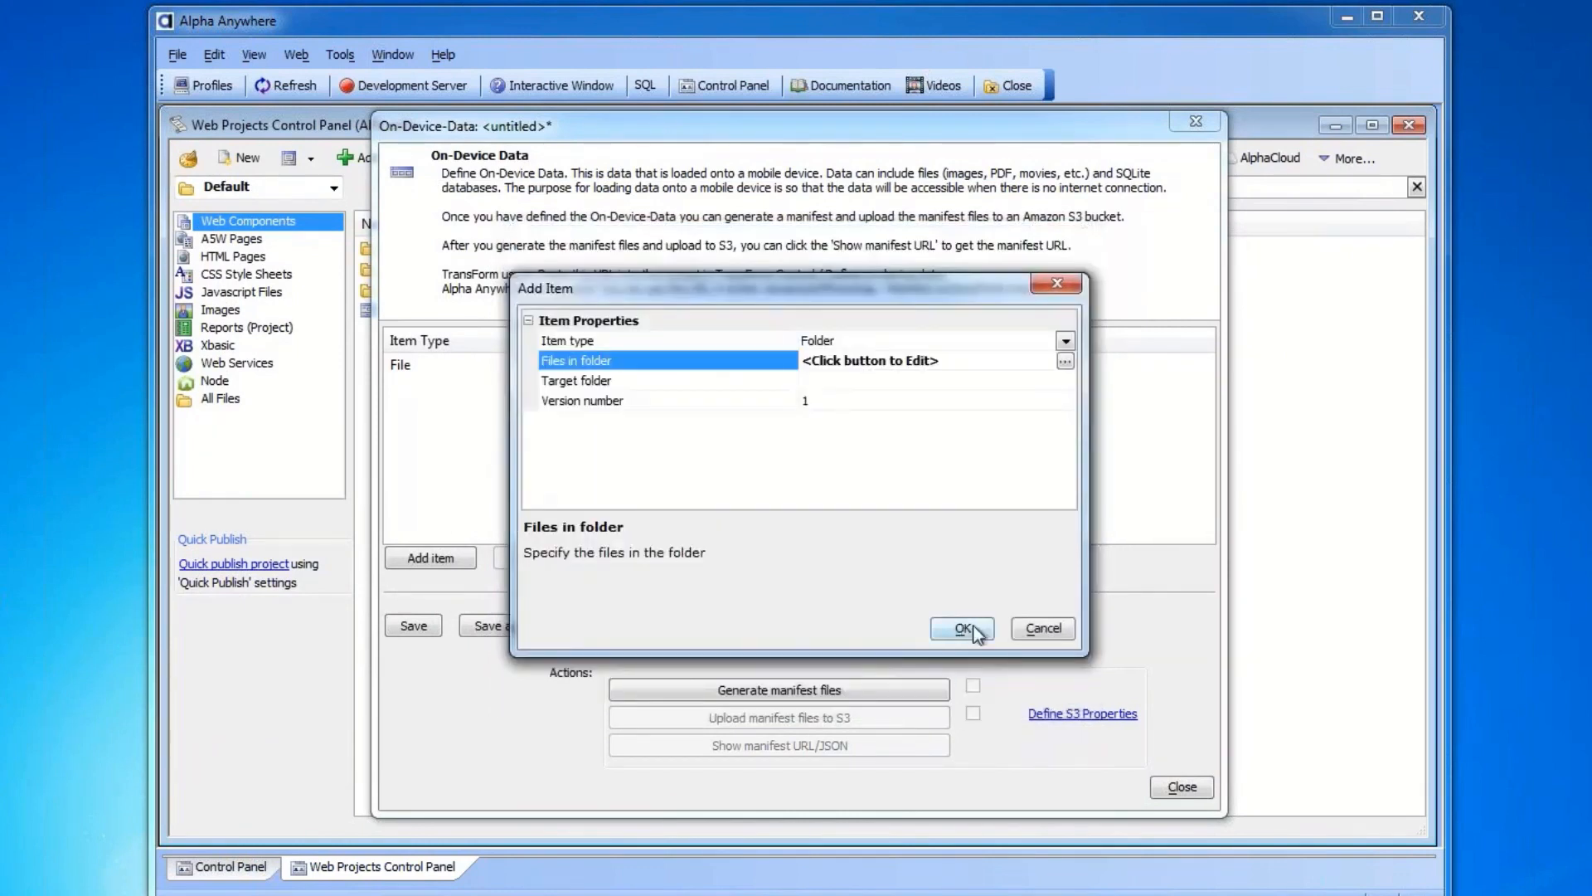
click(1037, 629)
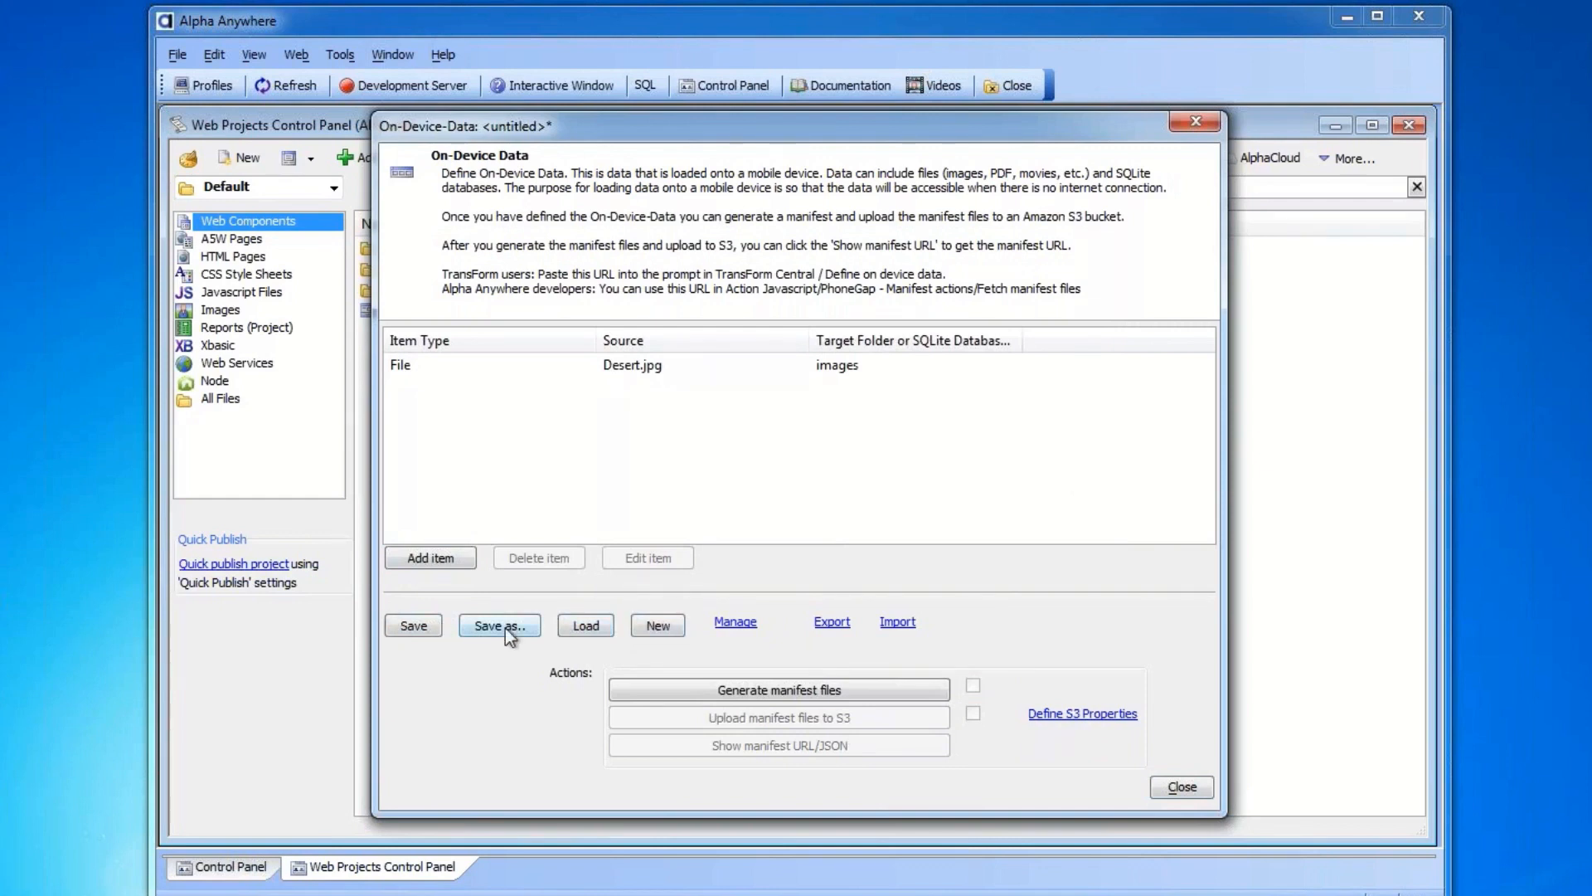
Step: Load the saved on-device-data setting MyData and select its Folder item
click(595, 628)
click(748, 393)
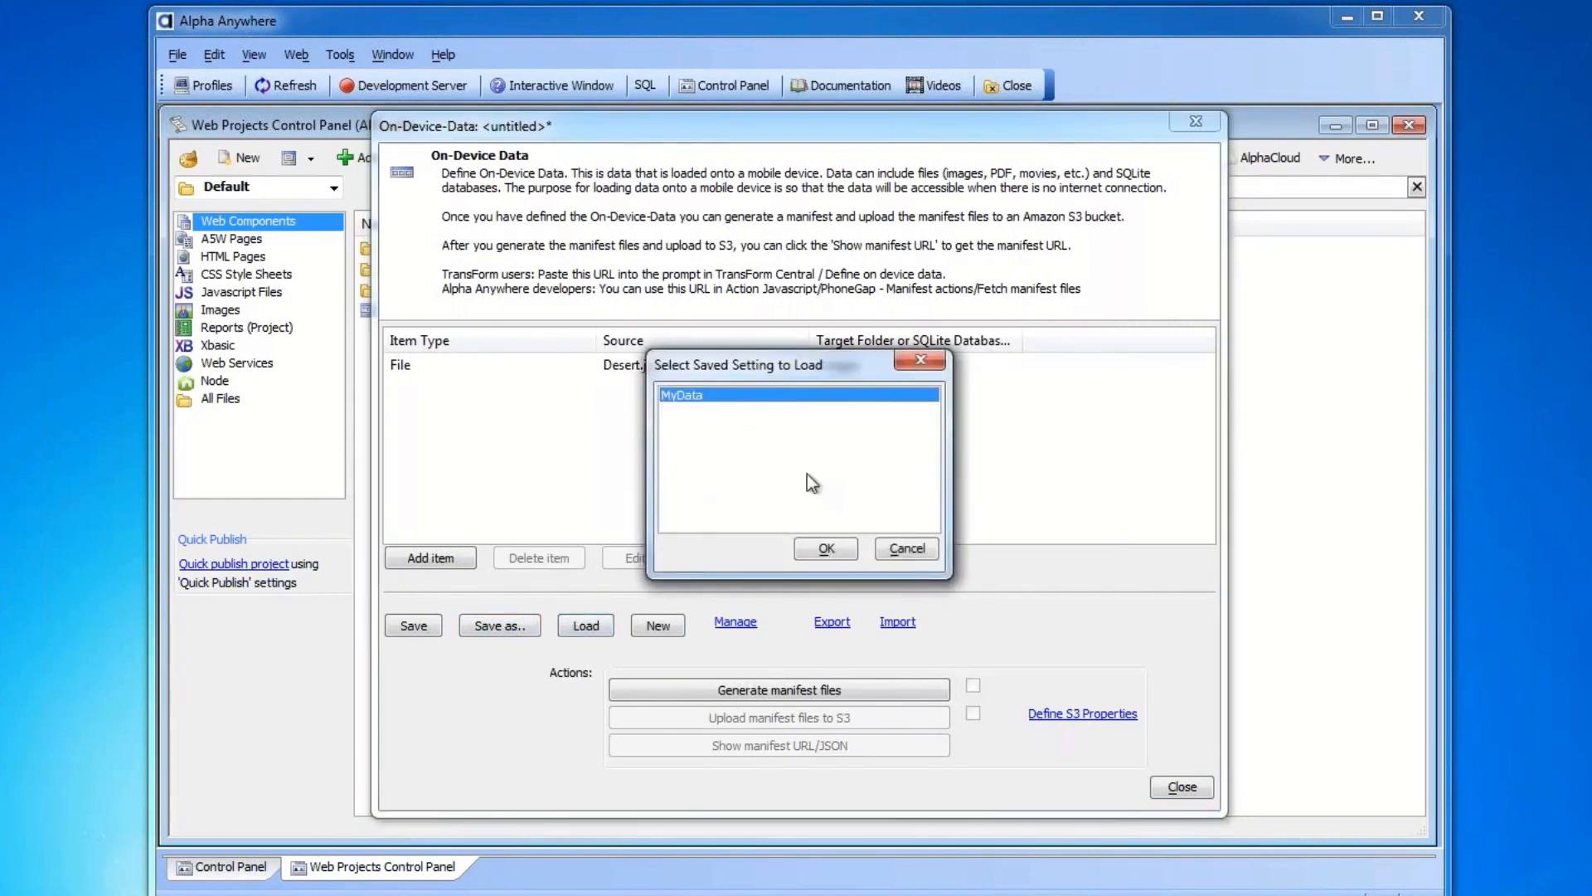
click(825, 548)
click(439, 369)
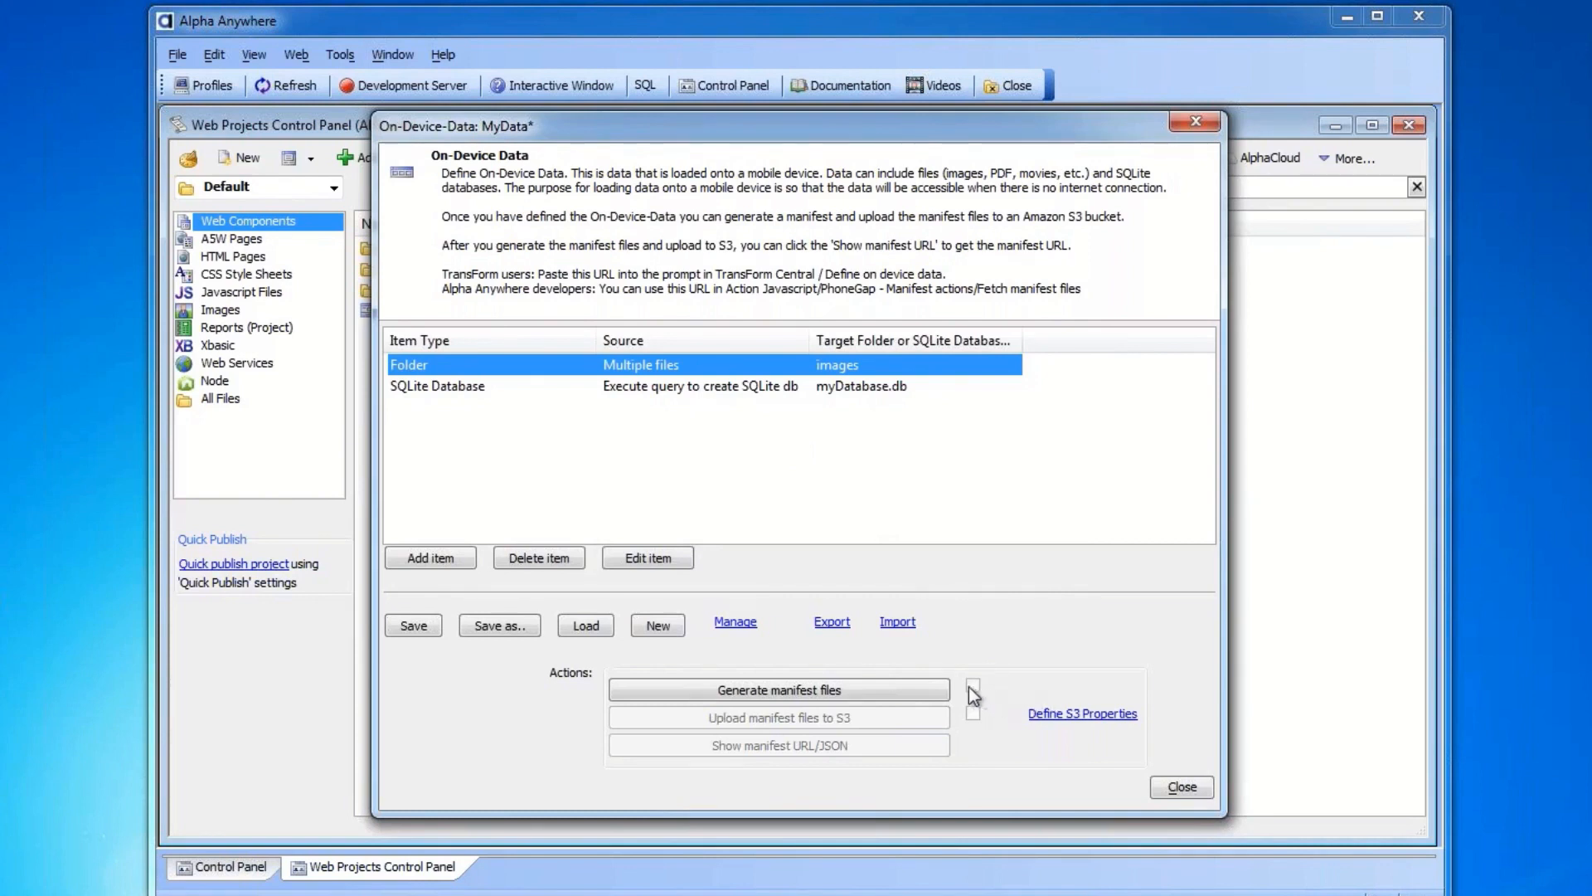
Step: Set the storage connection string in the Amazon S3 properties to MyS3Connection String
click(1061, 715)
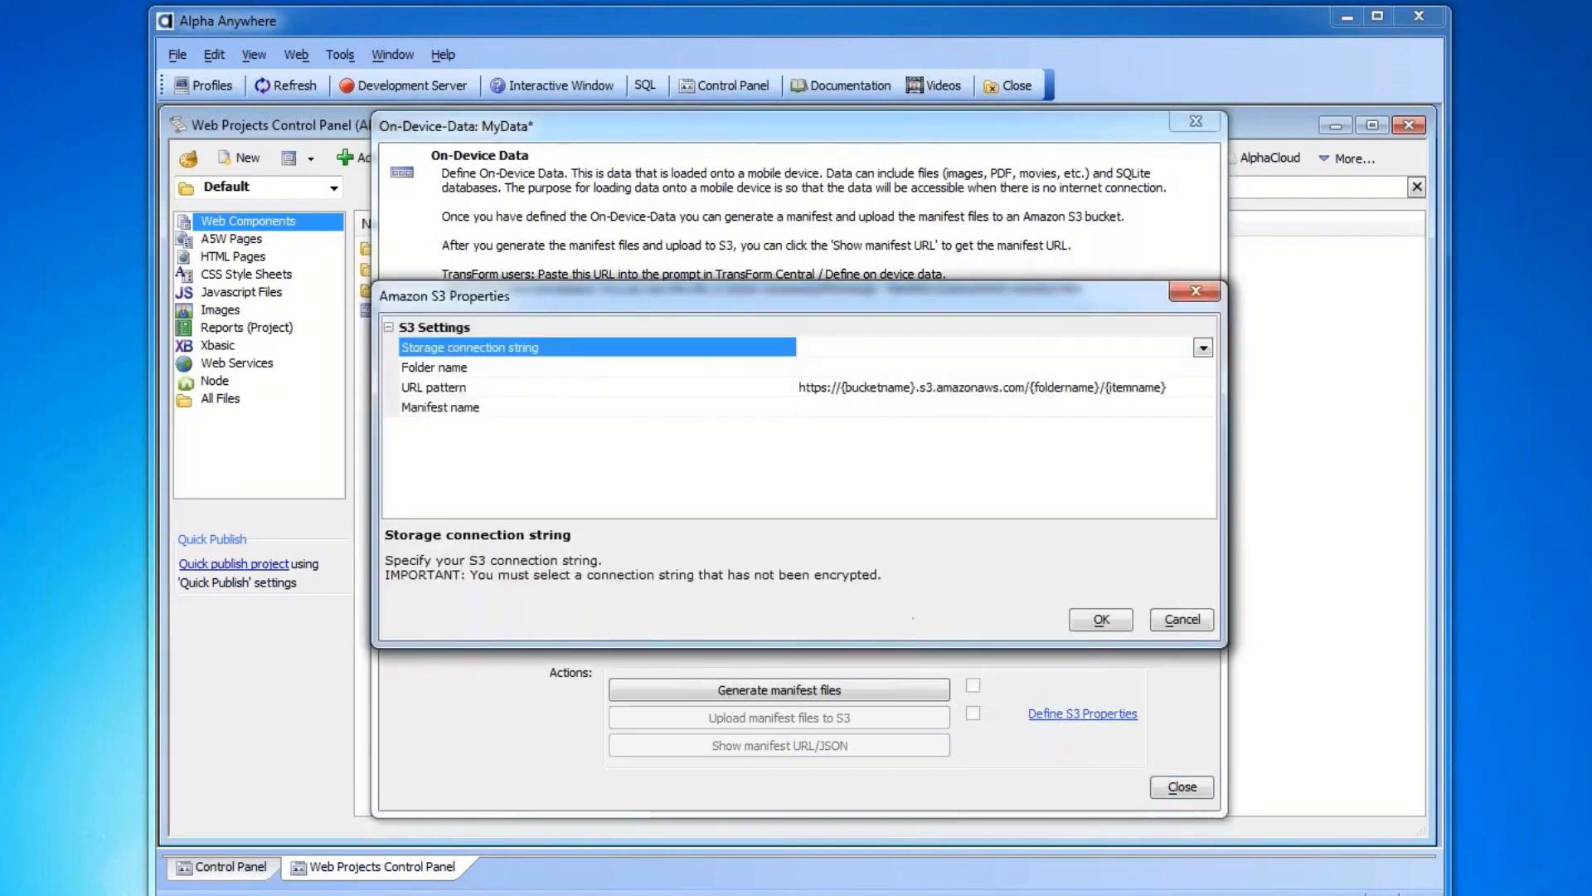
click(1195, 291)
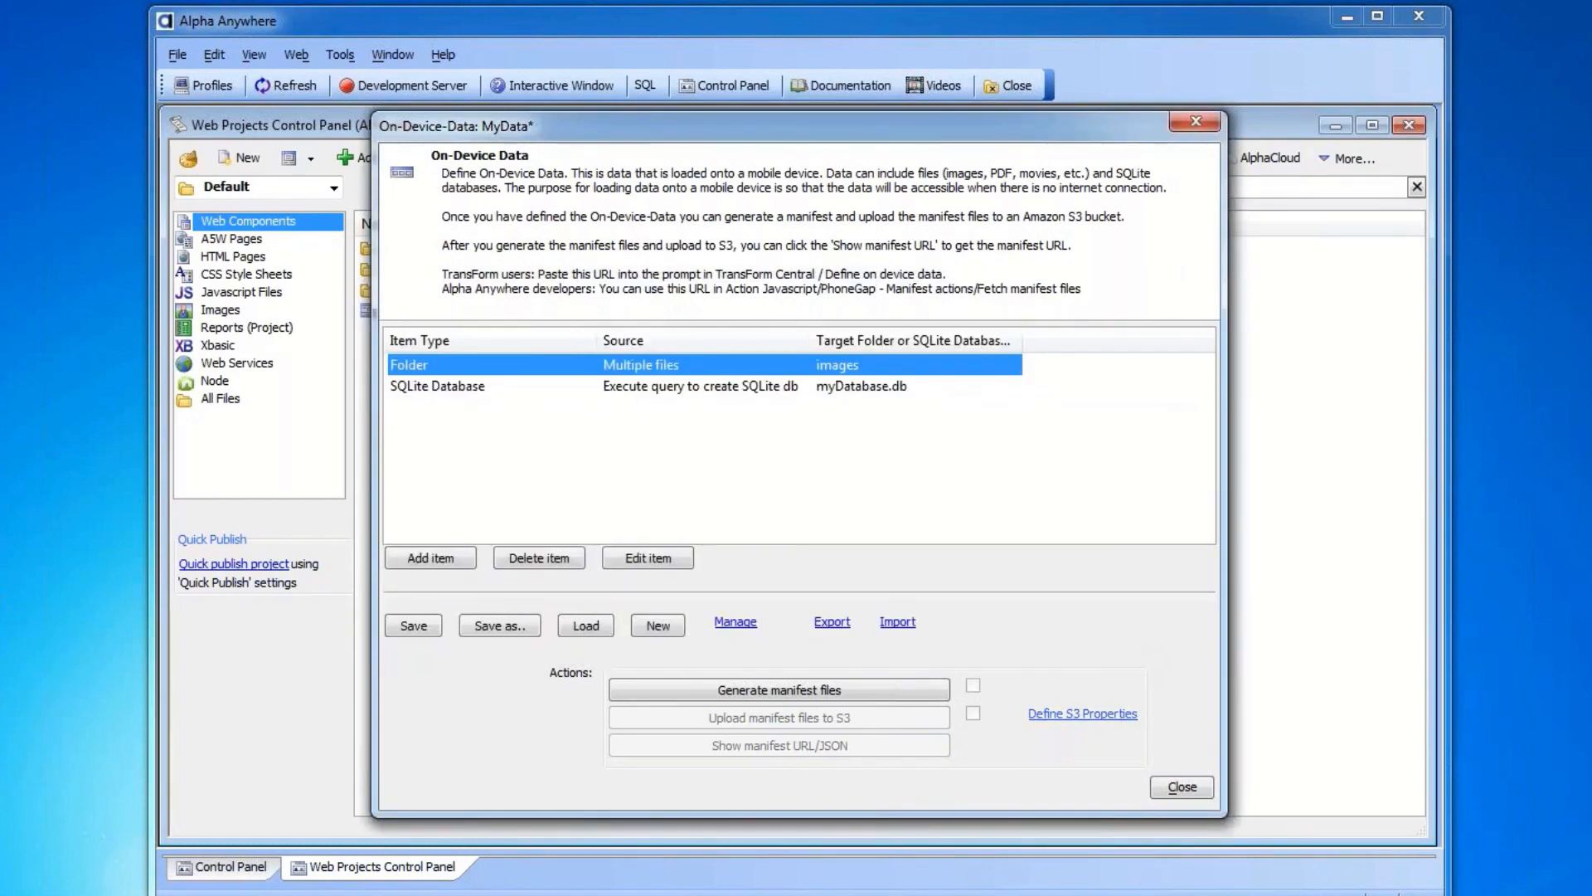
click(1082, 713)
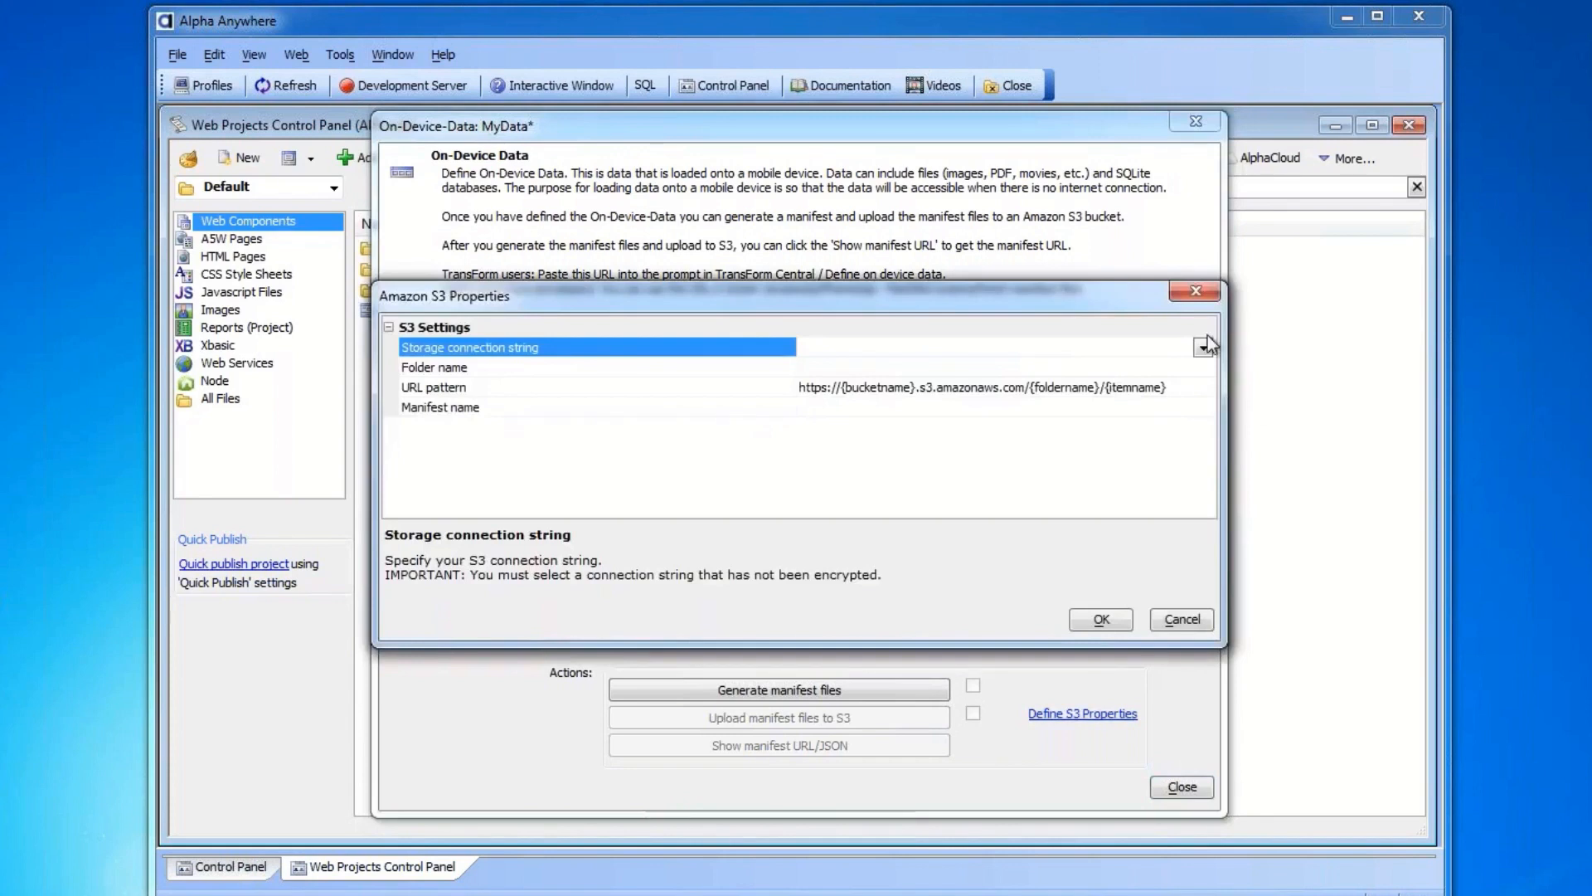
click(1203, 347)
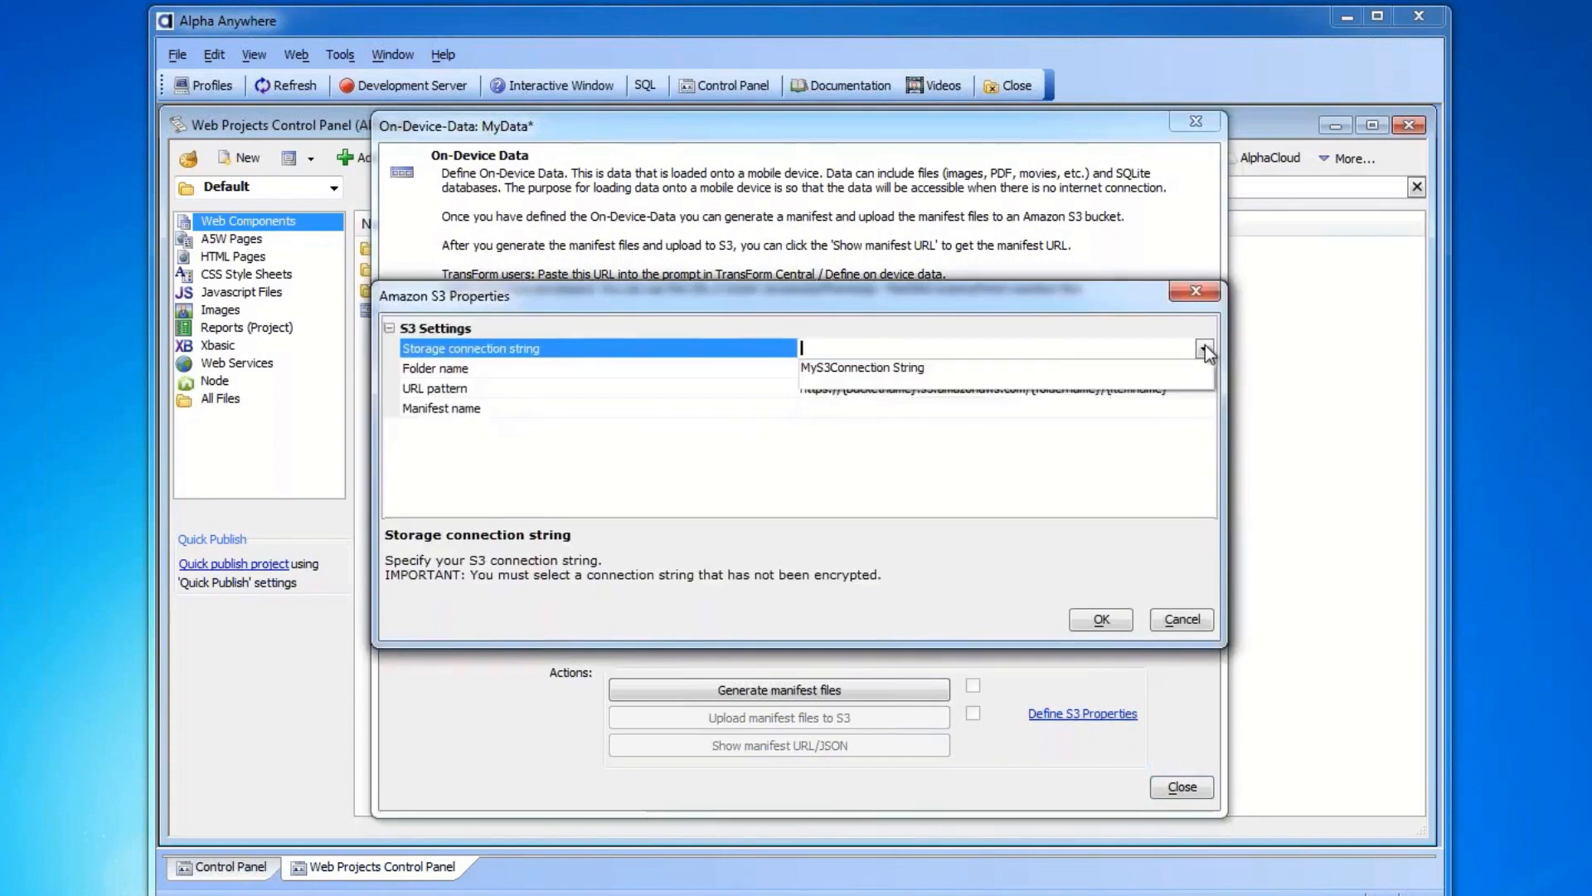
click(1037, 367)
Step: Set the S3 folder name to myApp and the manifest name to myManifest, and confirm the properties
click(1037, 366)
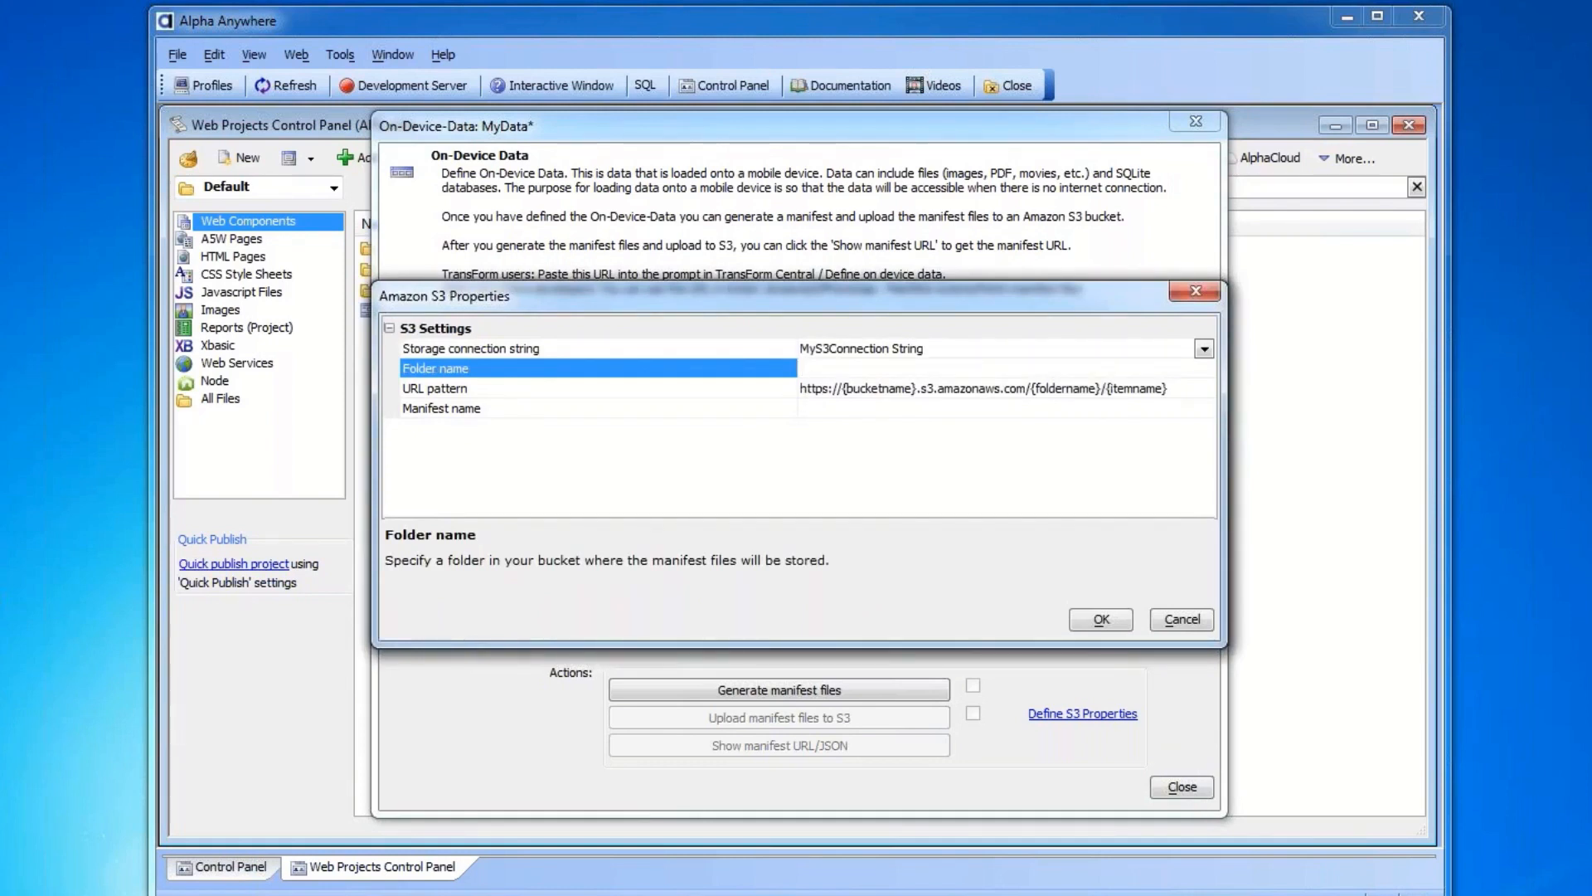
text(myApp)
click(955, 408)
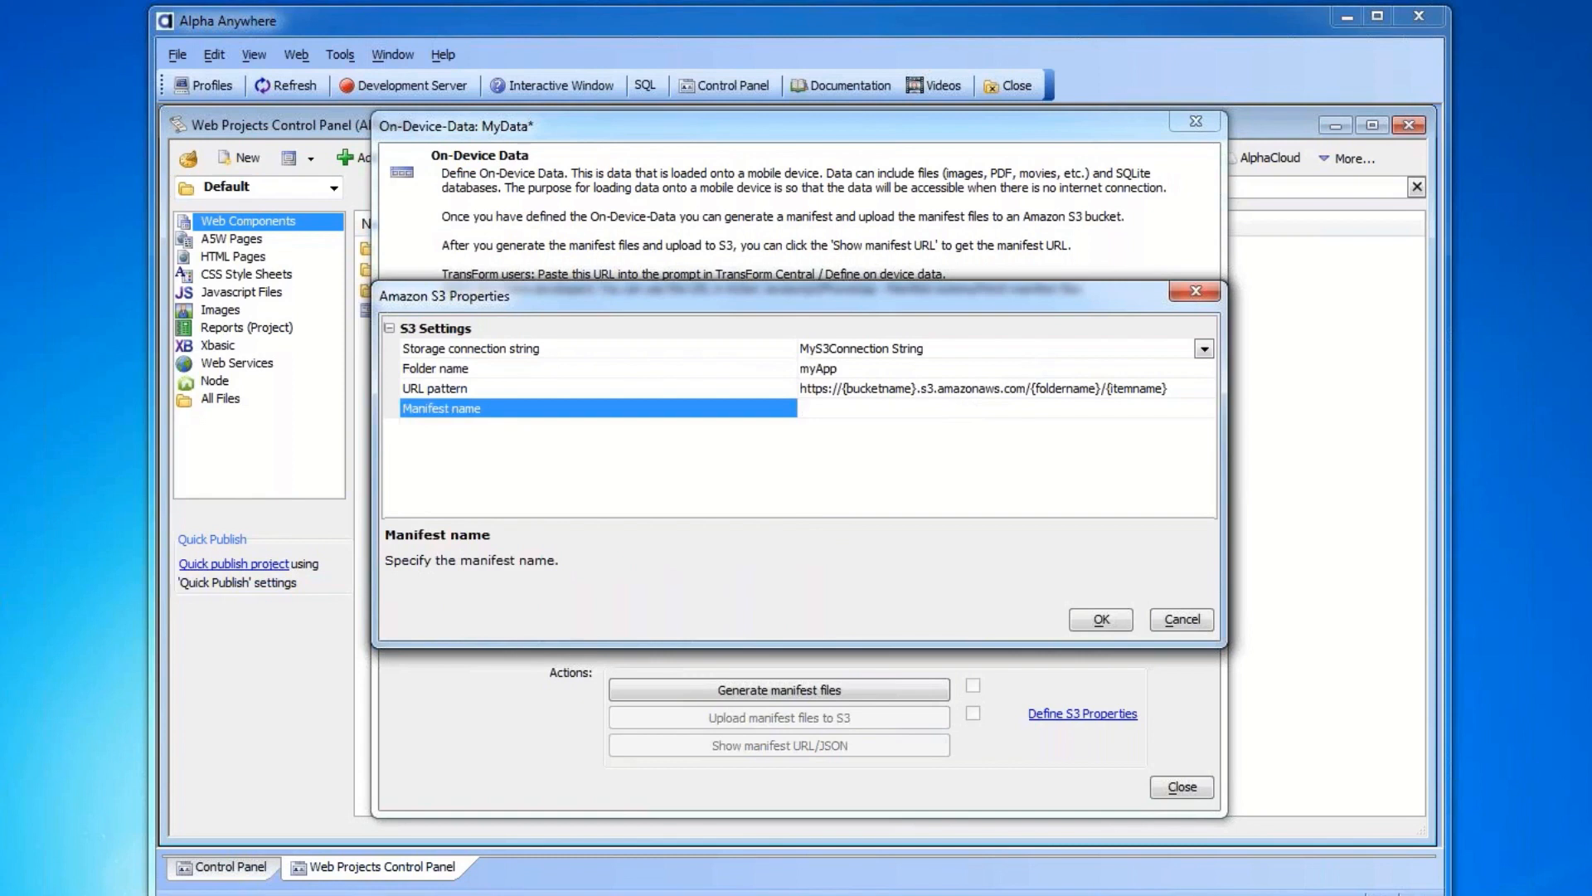
text(myManifest)
click(1108, 615)
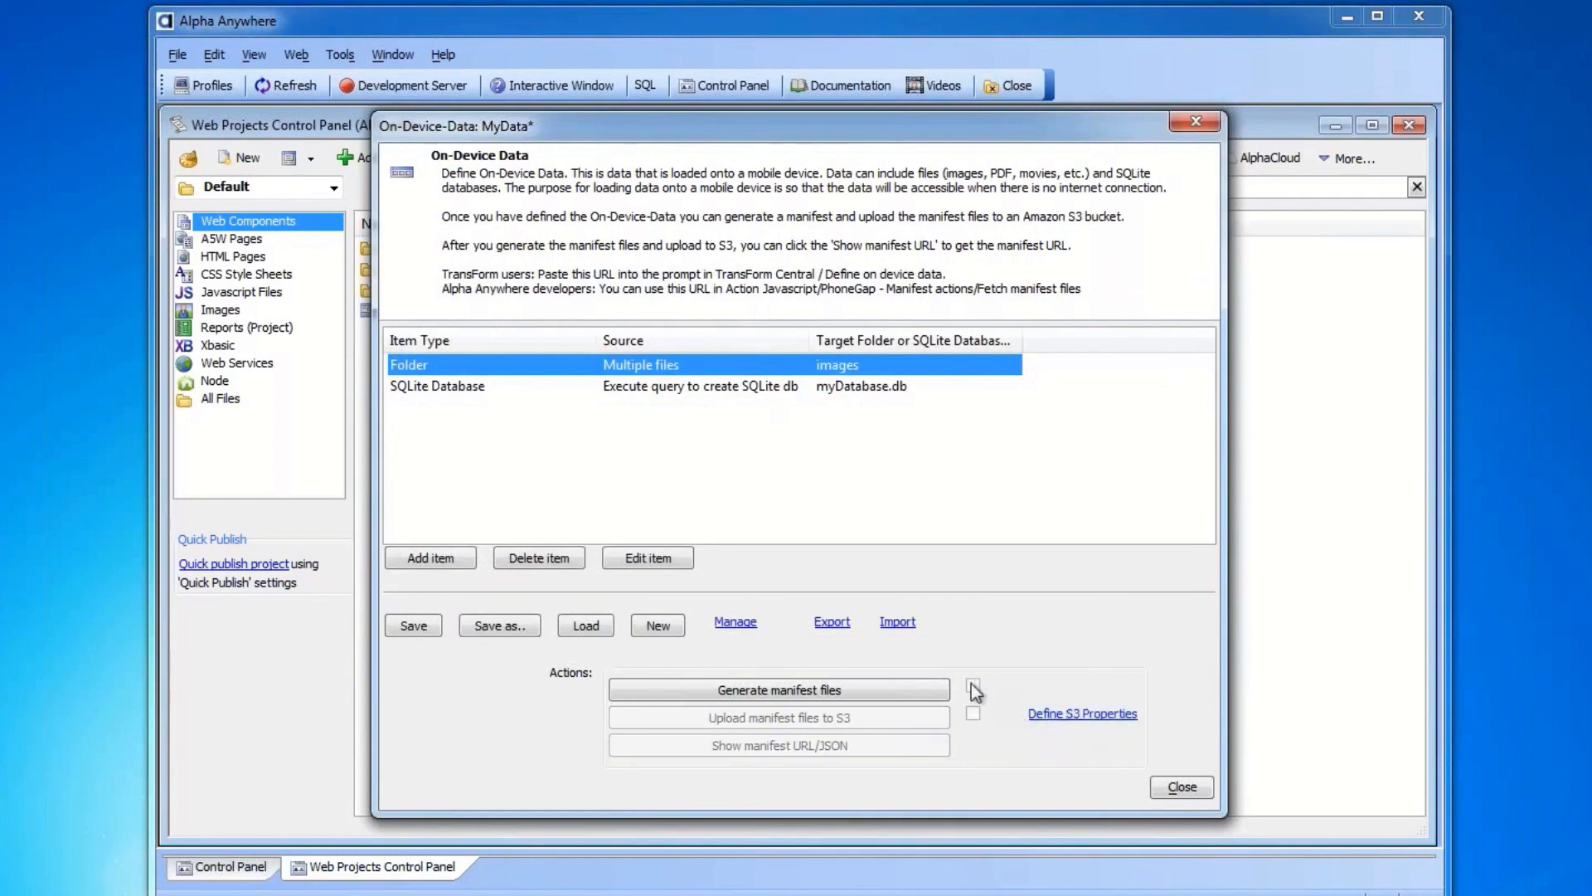
Step: Generate the manifest files for MyData and upload them to S3
click(883, 689)
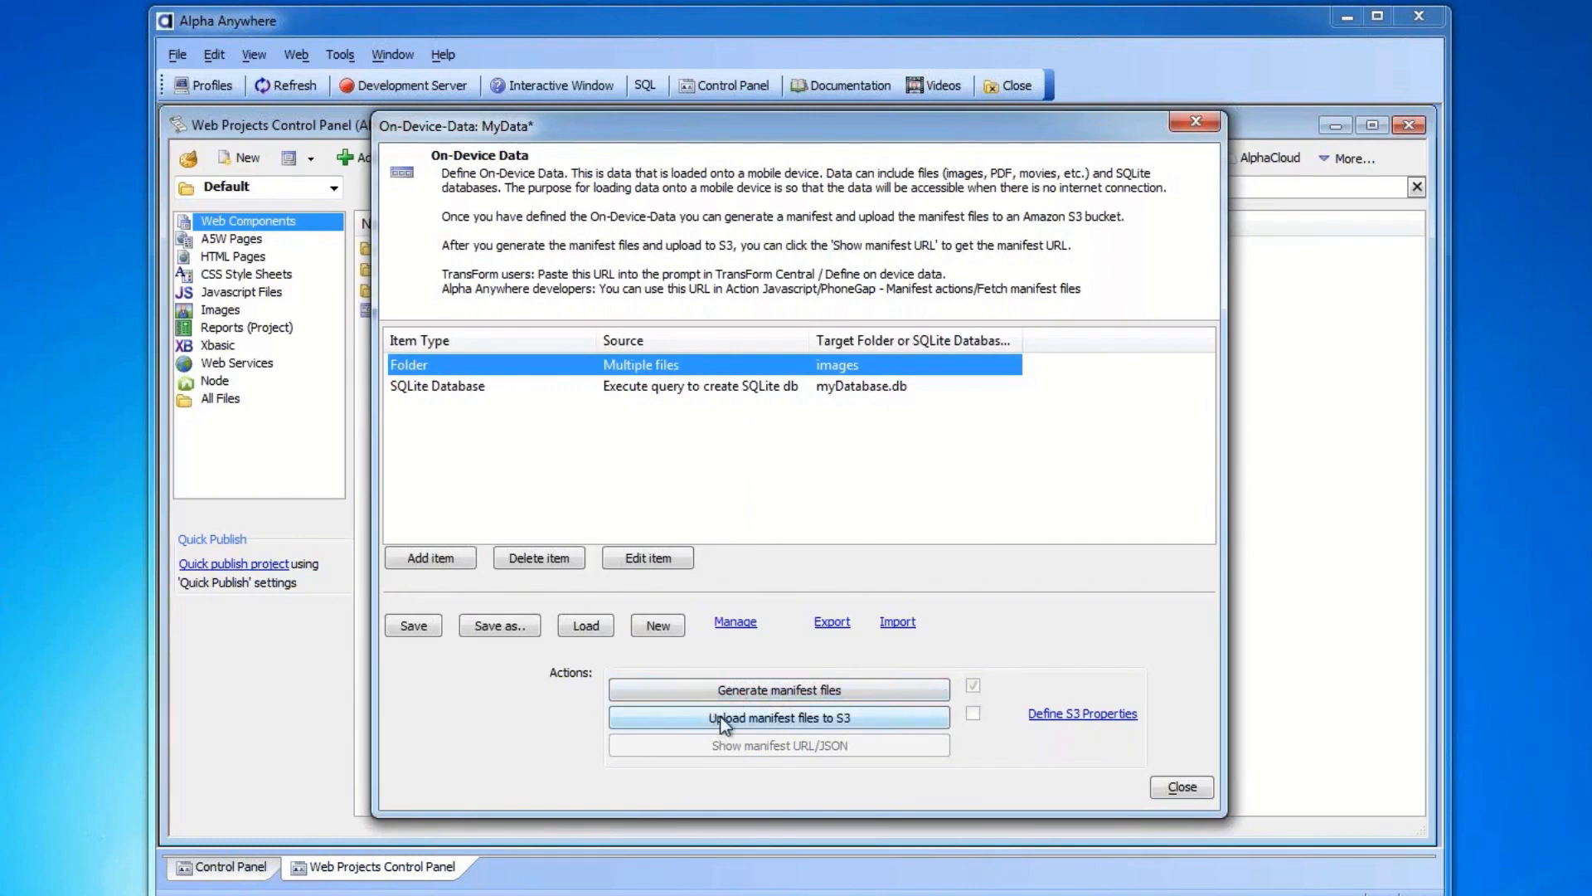
click(798, 721)
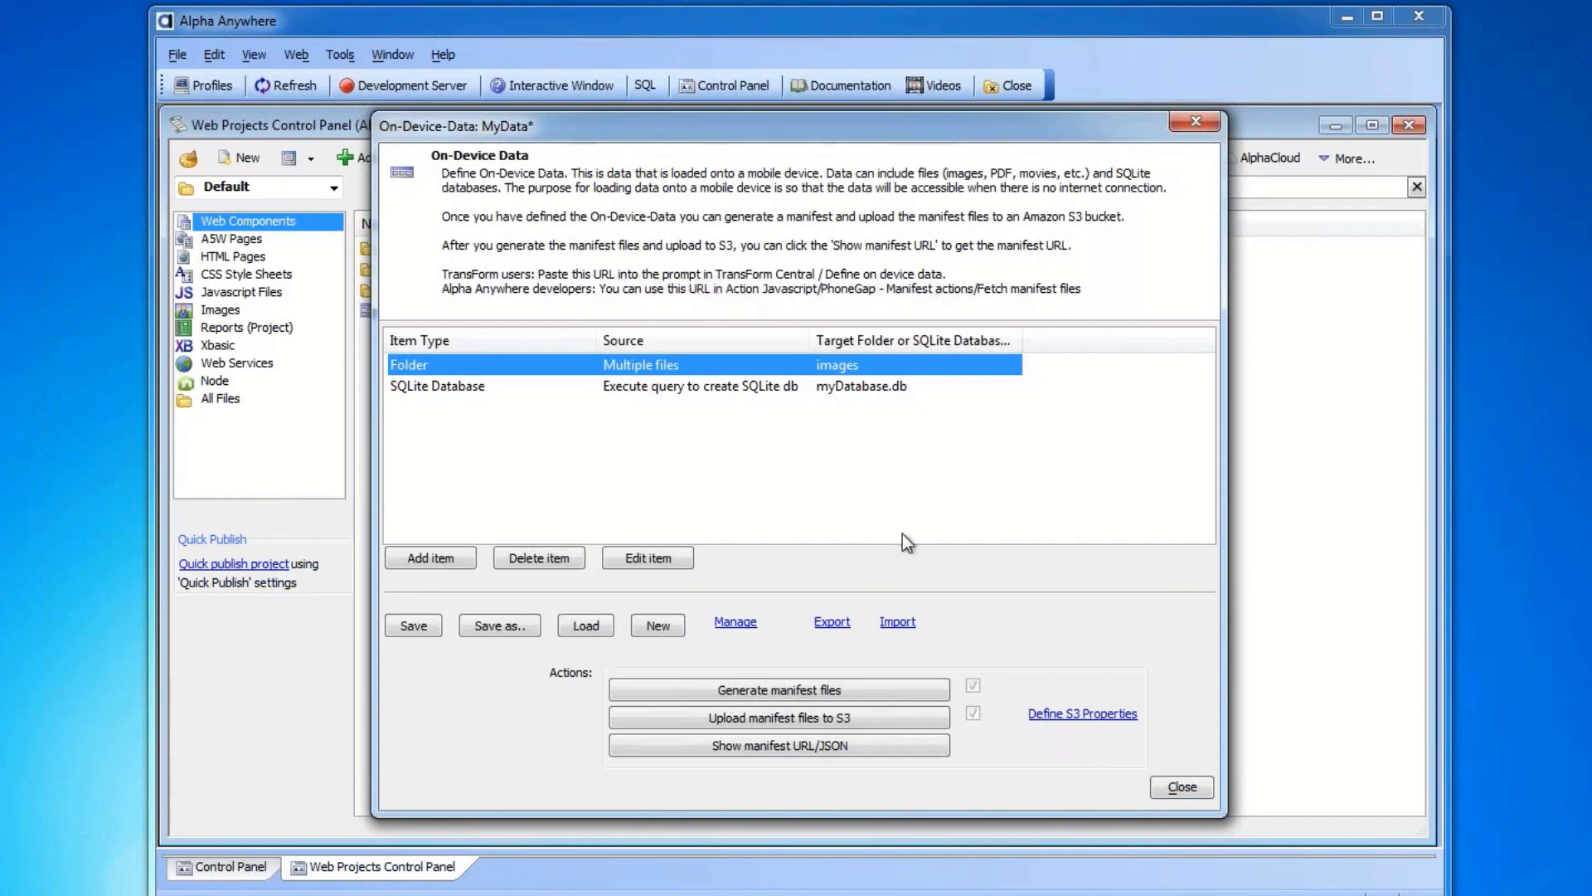
Step: Copy the manifest URL and the manifest JSON from the manifest details, and close the details
click(808, 747)
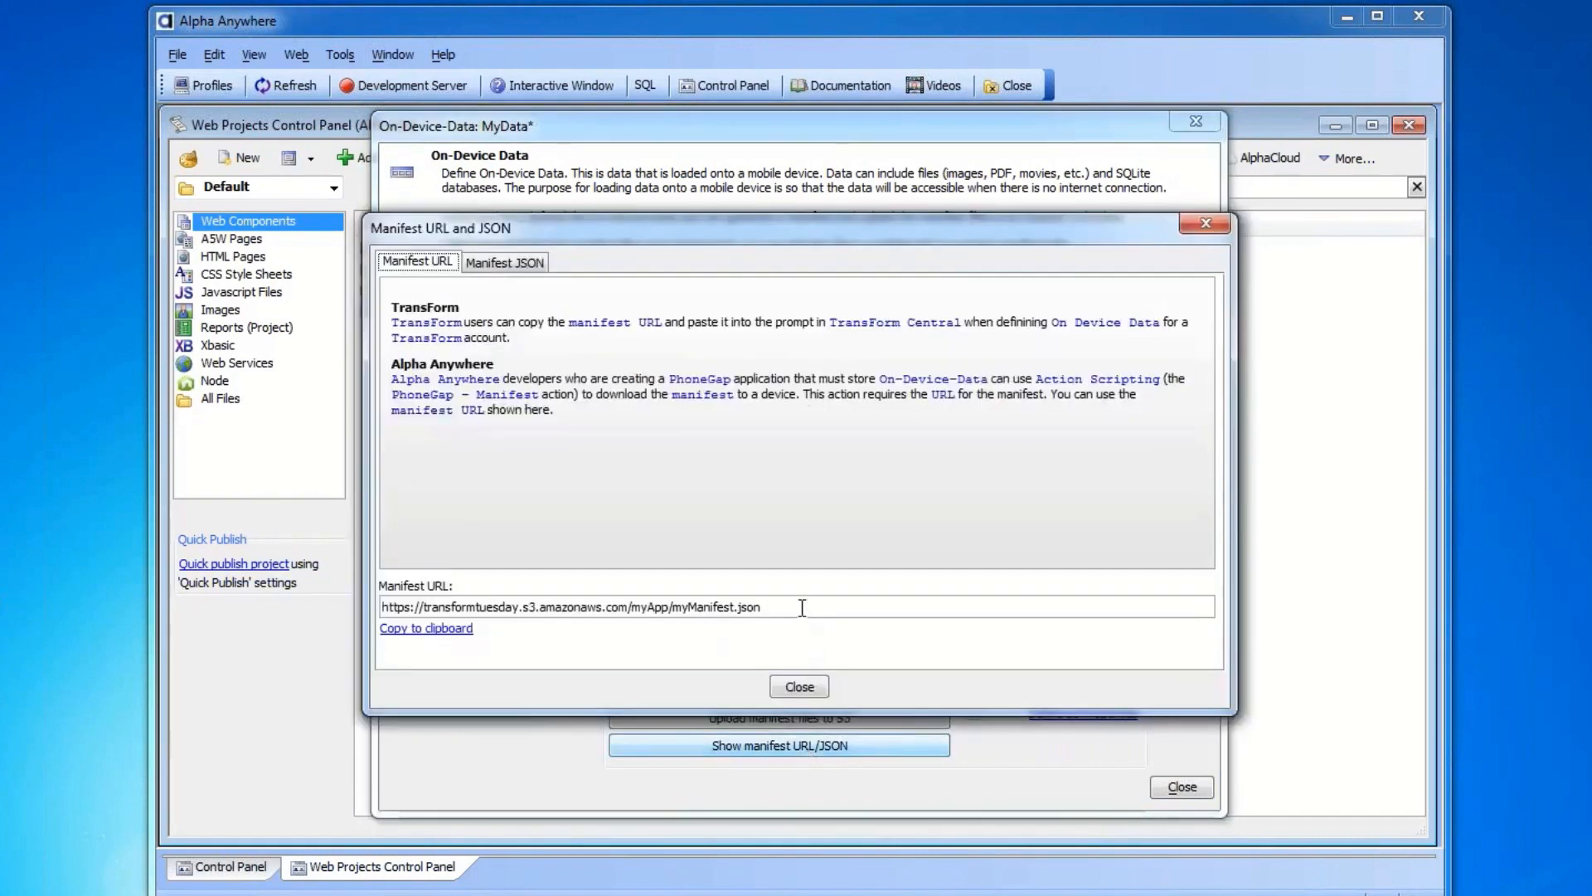
drag(802, 608, 380, 606)
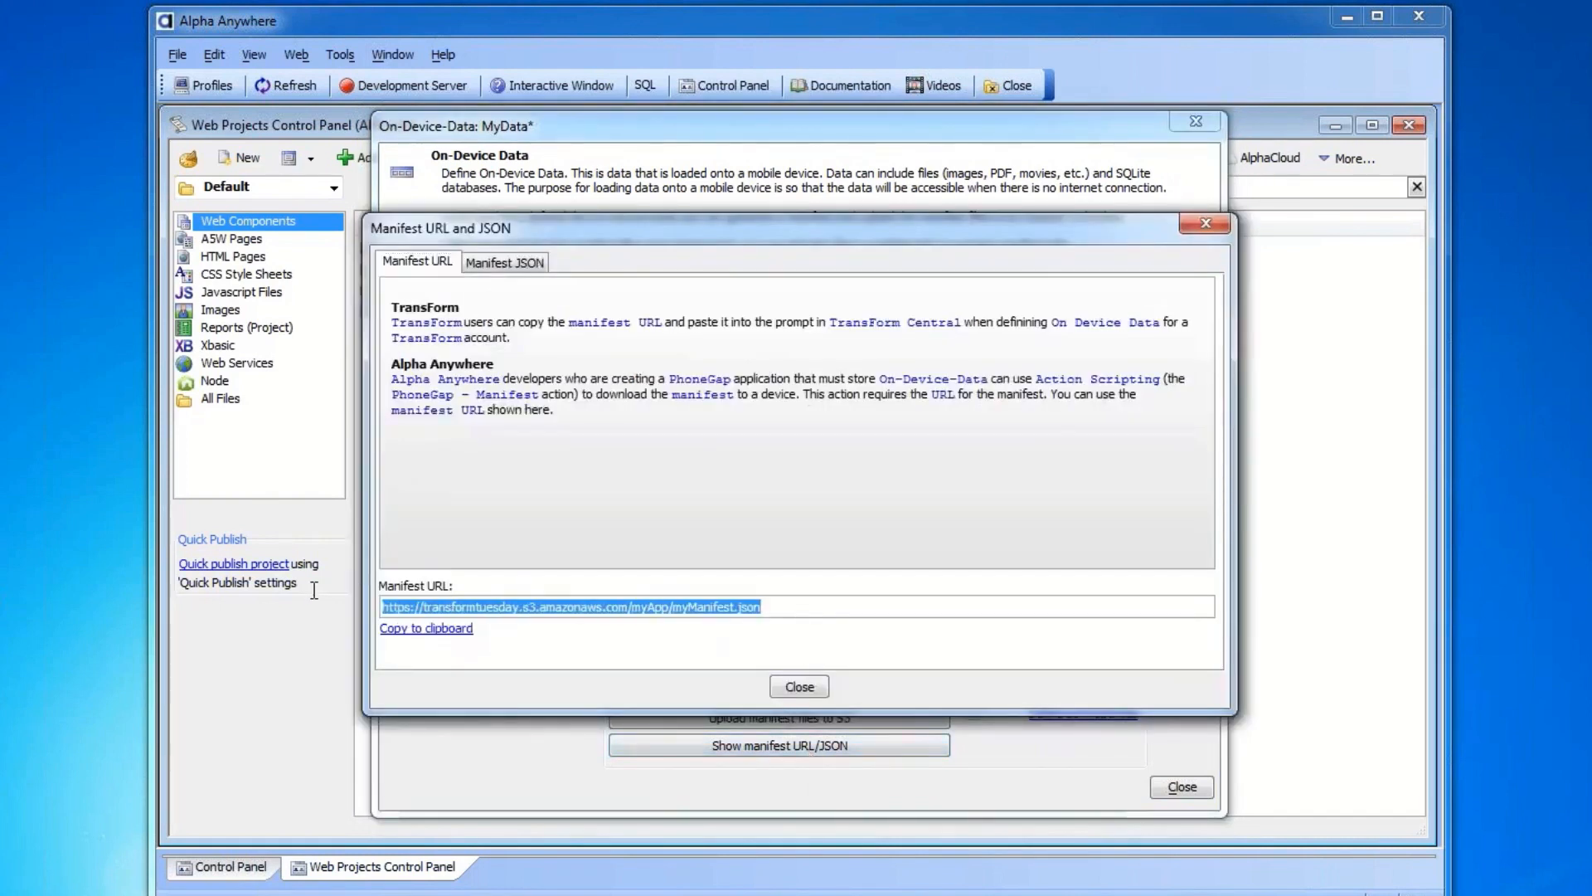
right_click(589, 606)
click(647, 633)
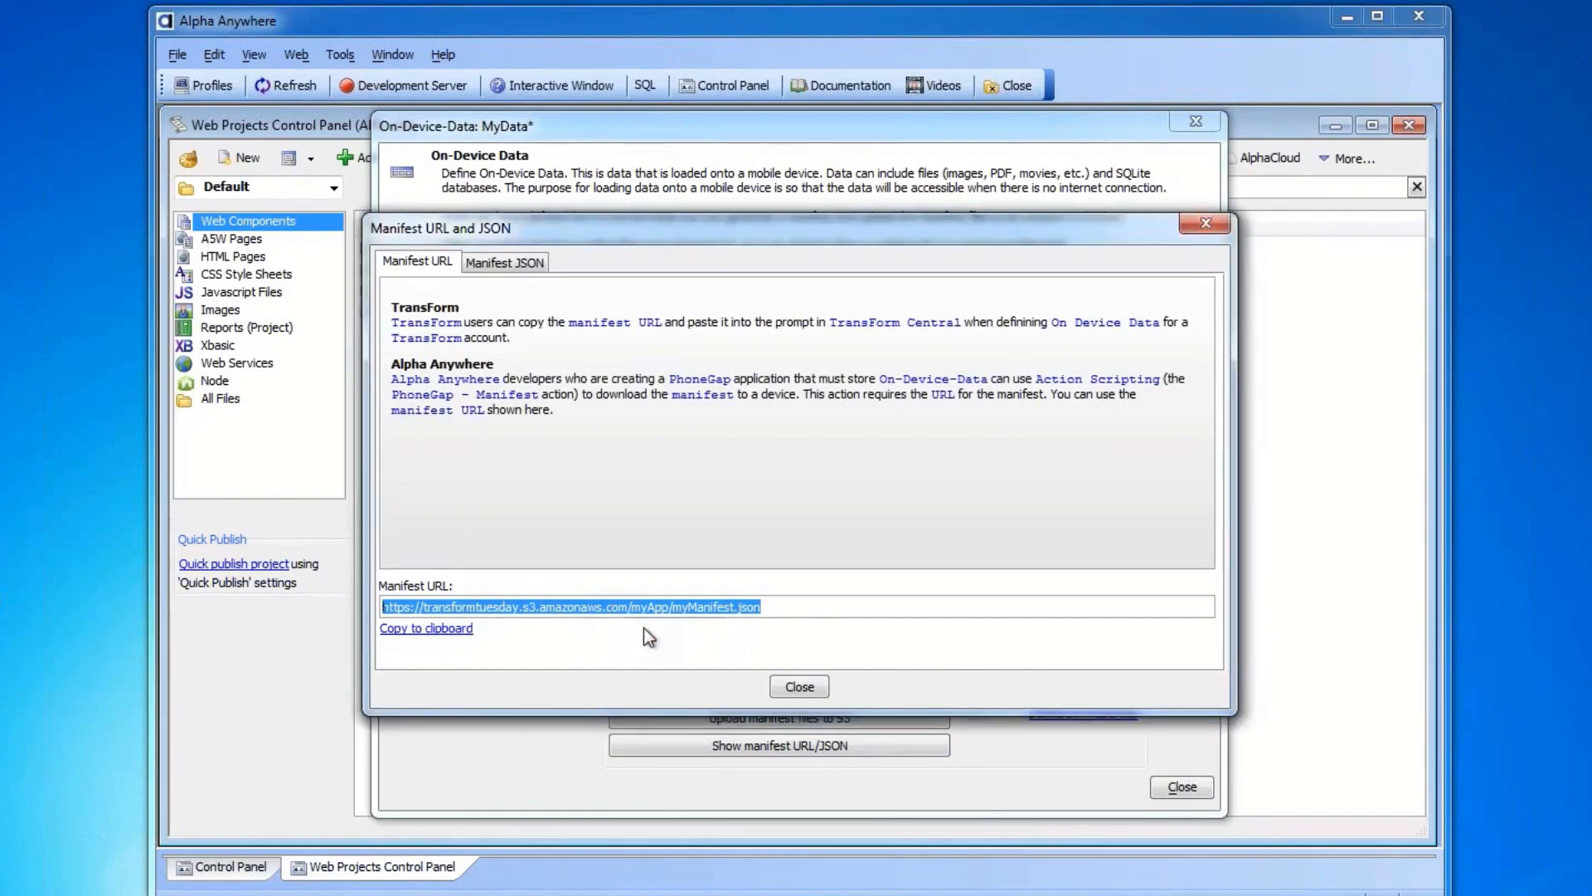
click(524, 262)
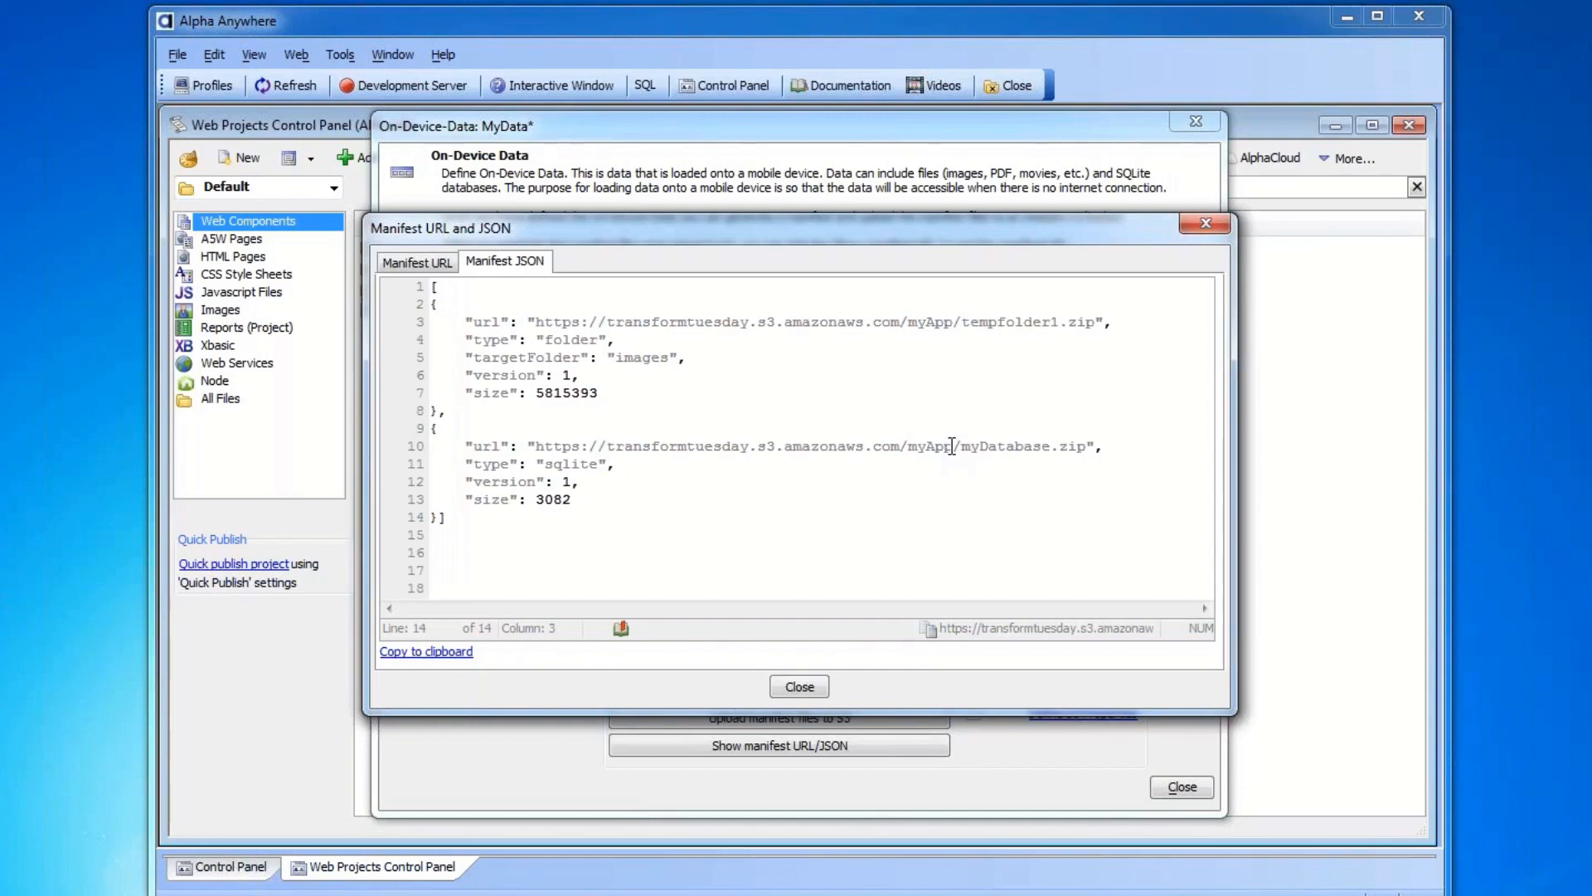
click(799, 686)
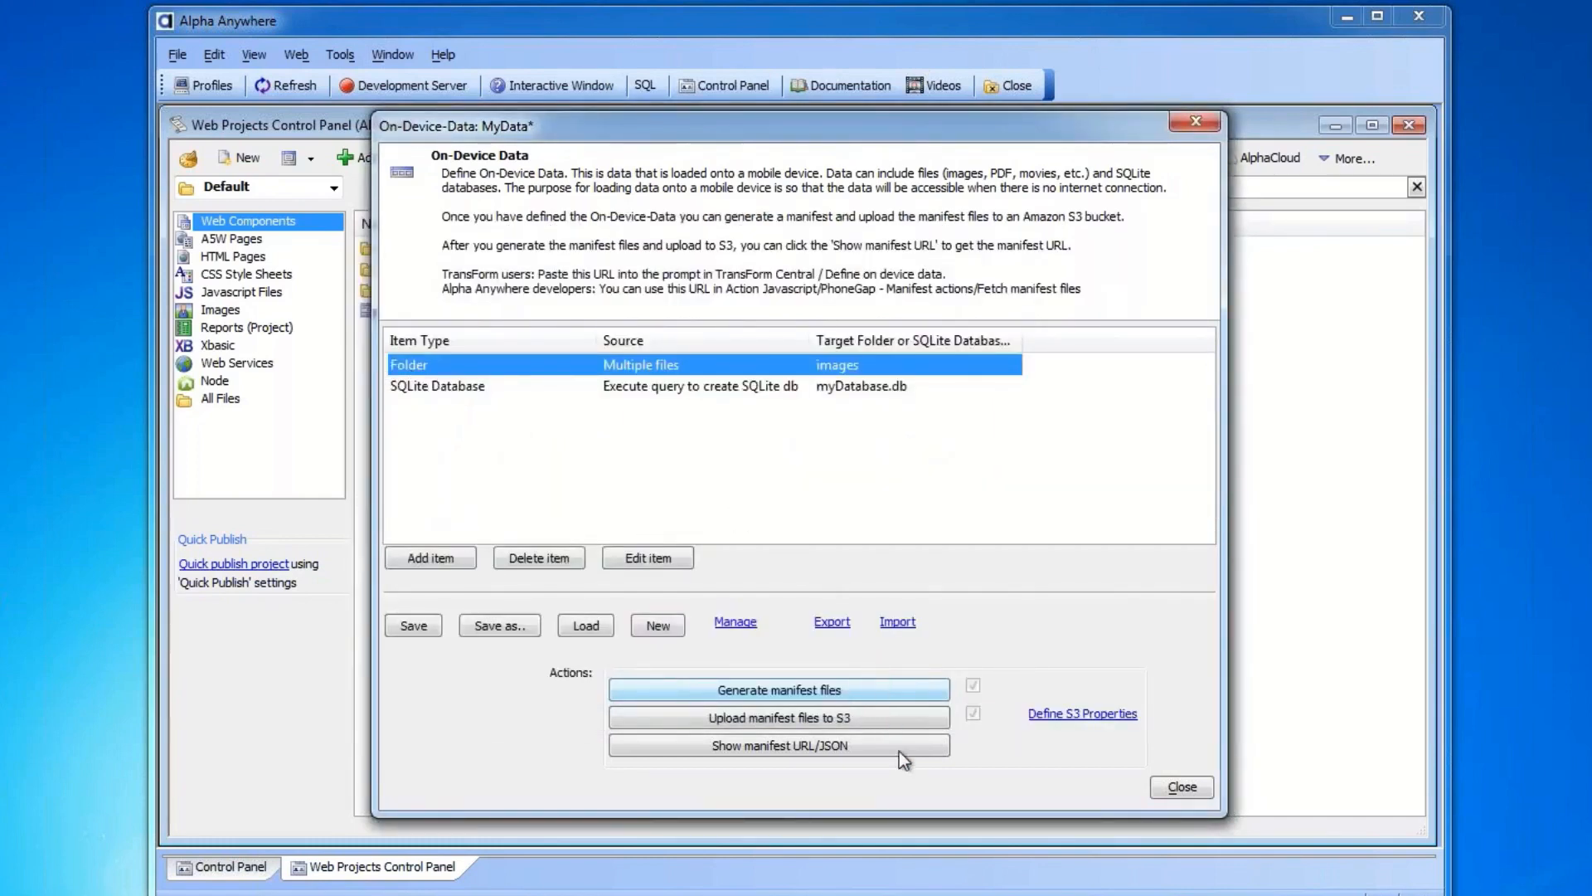
Step: Switch to Alpha TransForm and replace the manifest in the on-device assets definition with the copied manifest JSON
key(super+Tab)
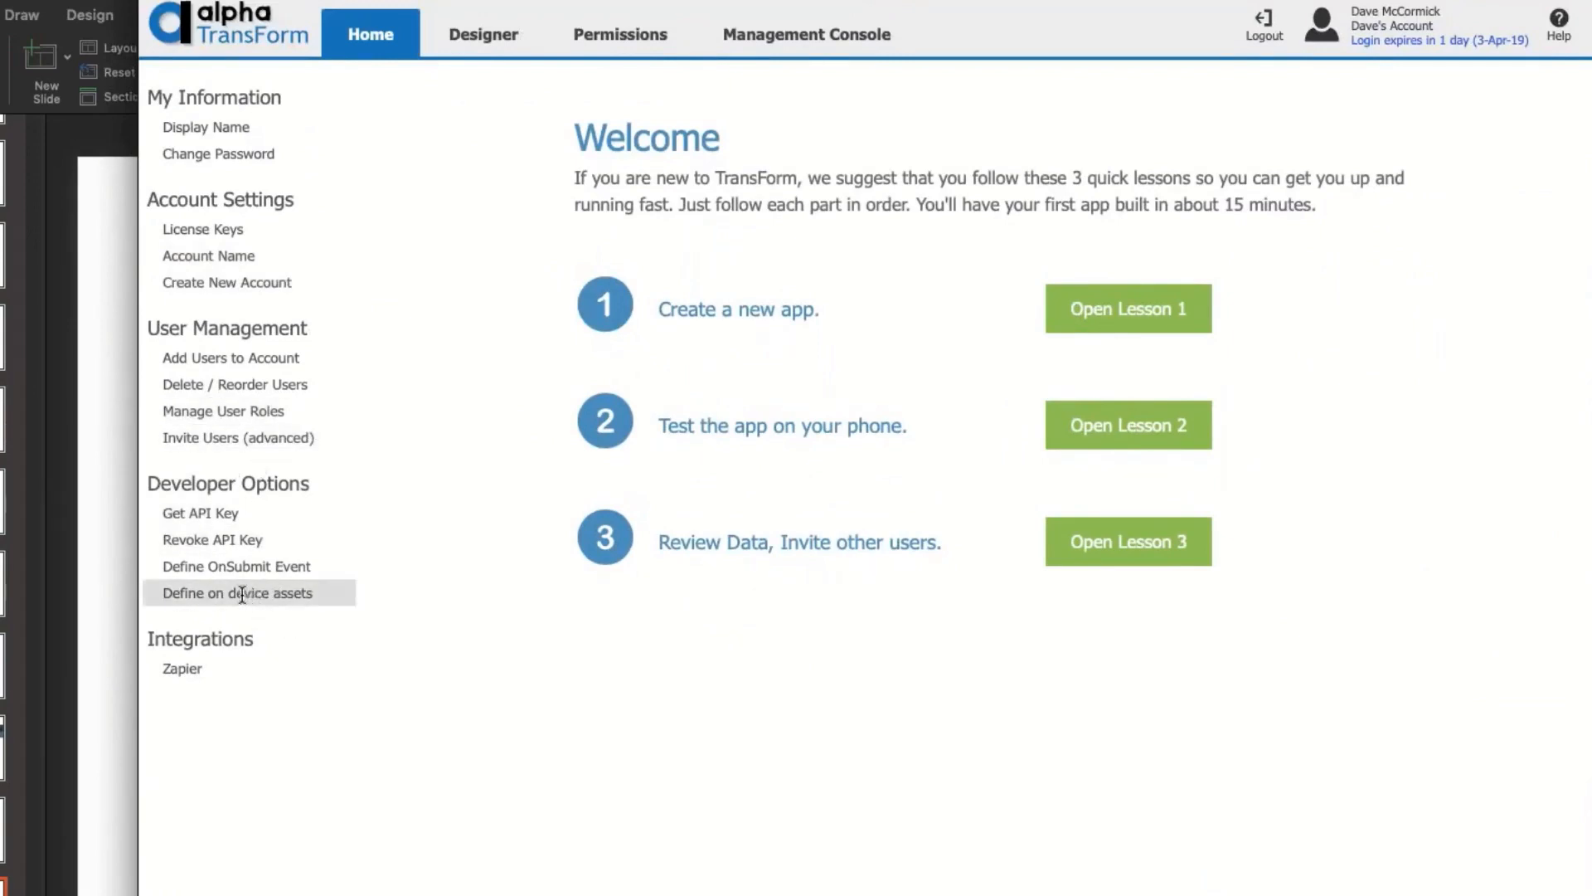
click(242, 593)
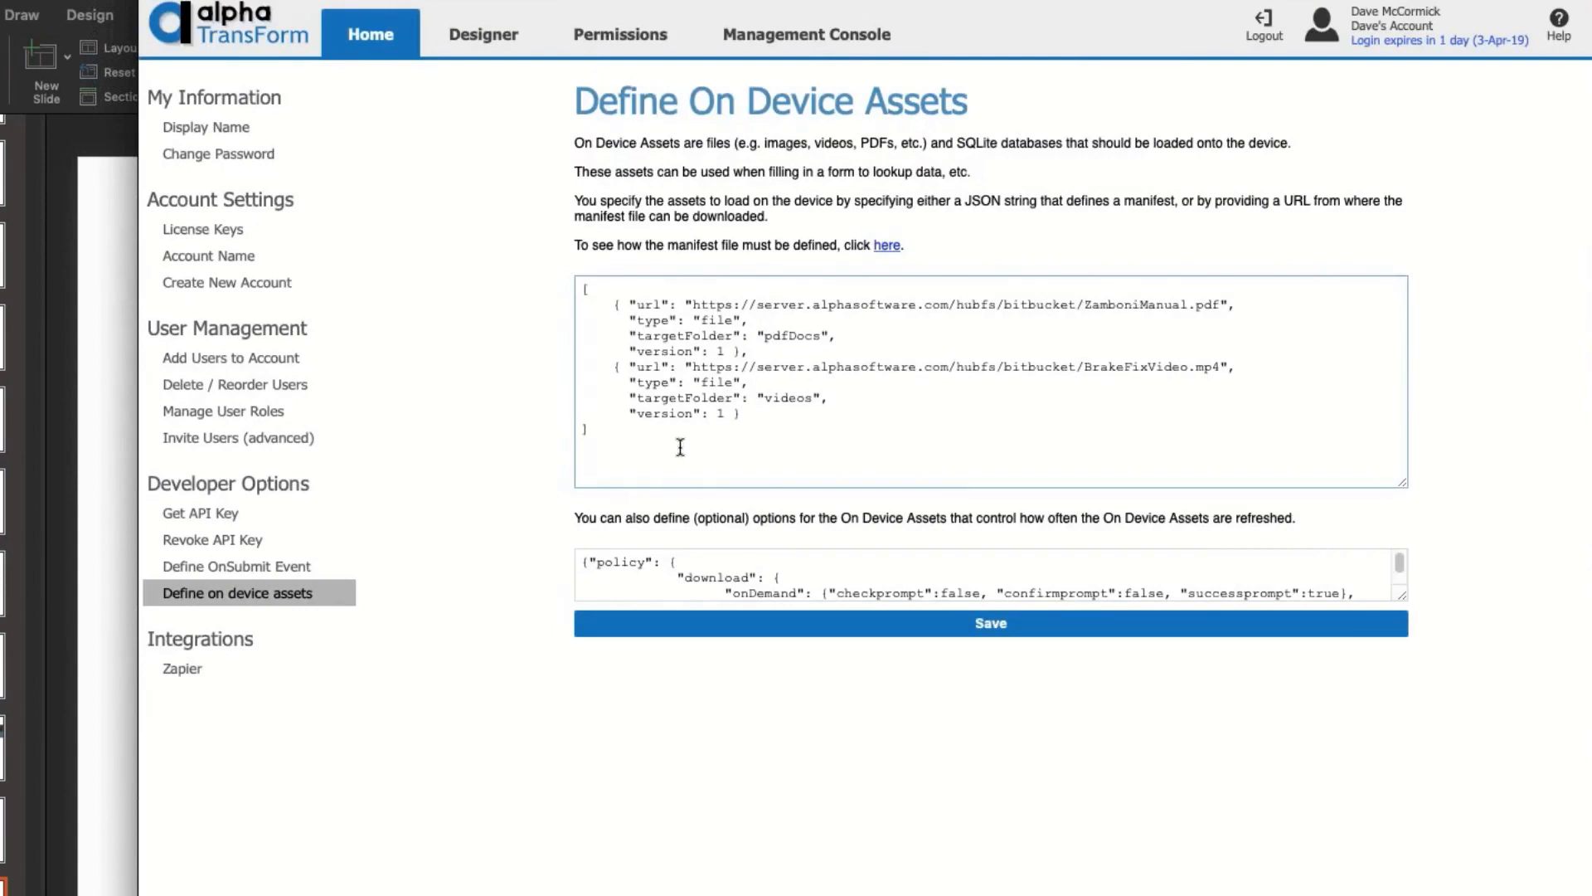
drag(678, 444, 521, 235)
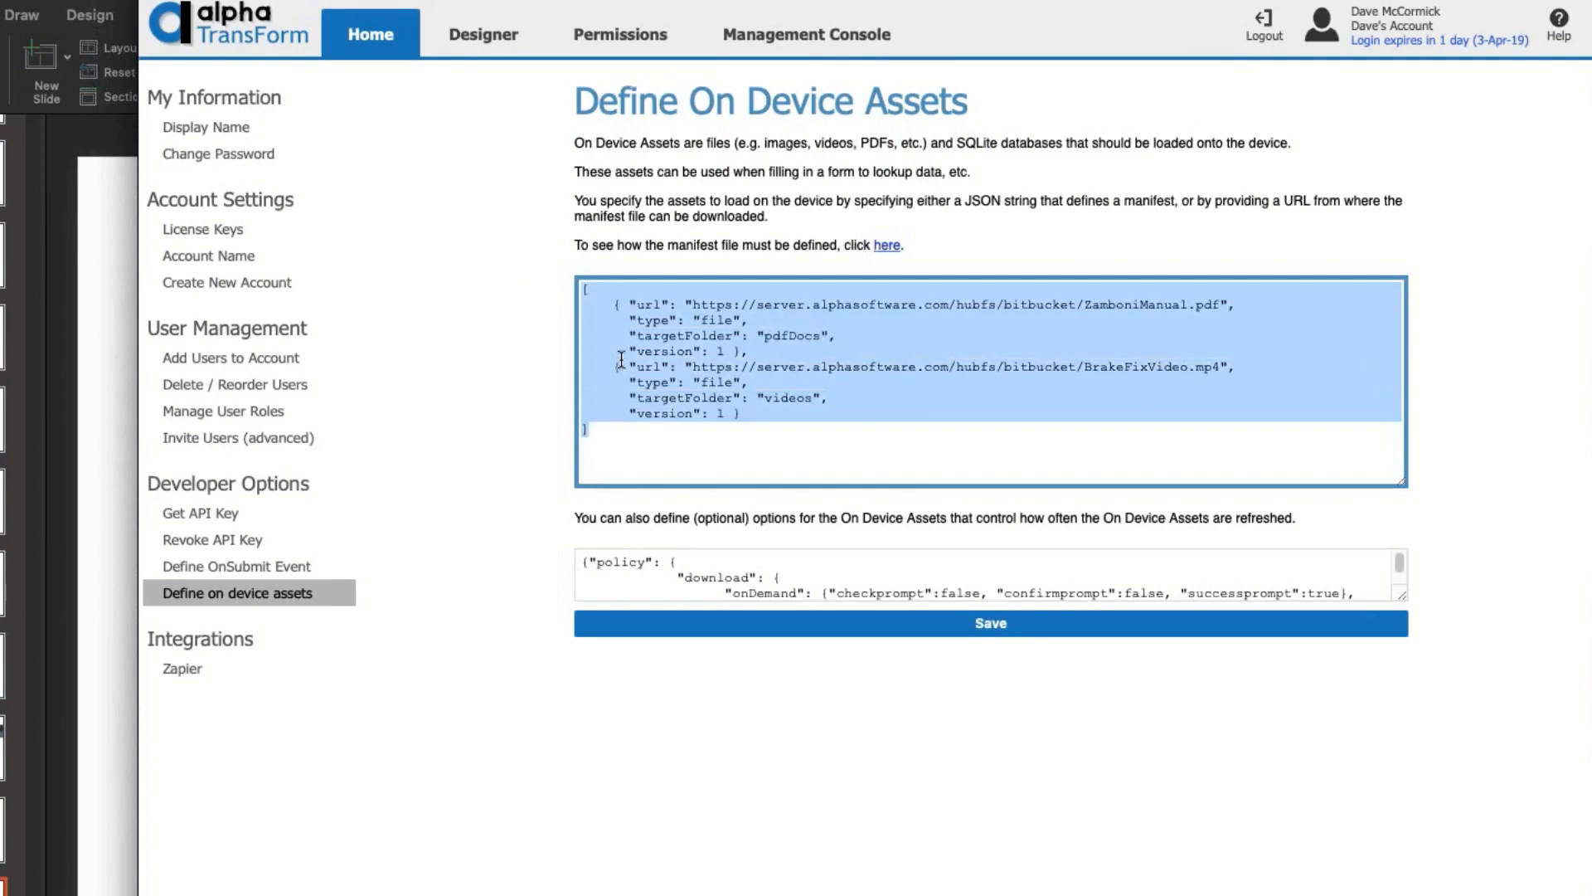
key(ctrl+v)
key(ctrl+a)
key(ctrl+v)
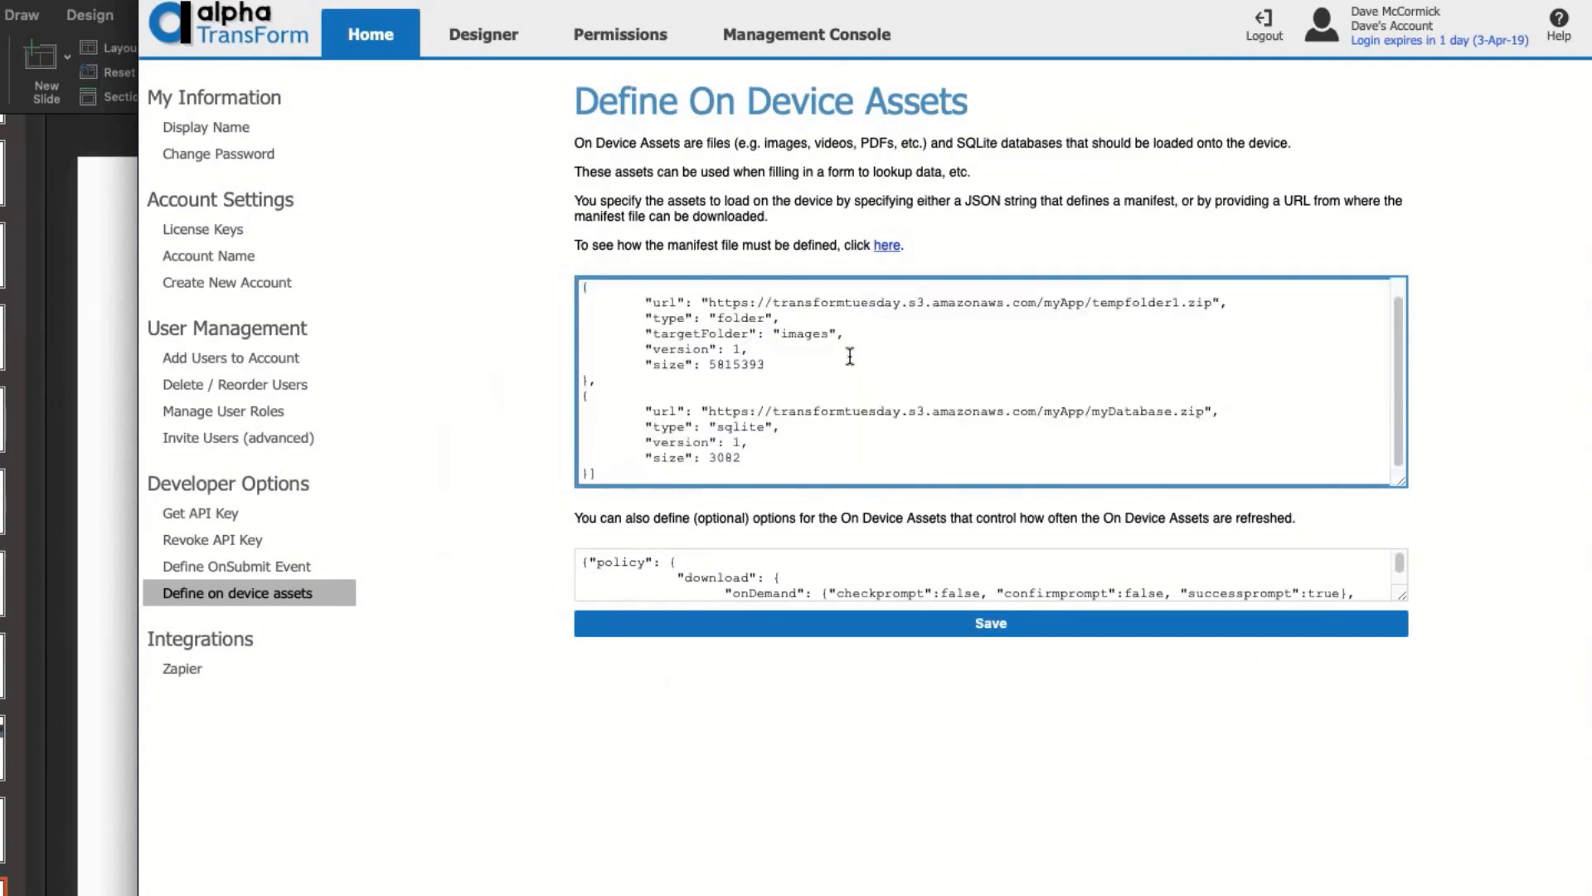
scroll(850, 357, up, 1)
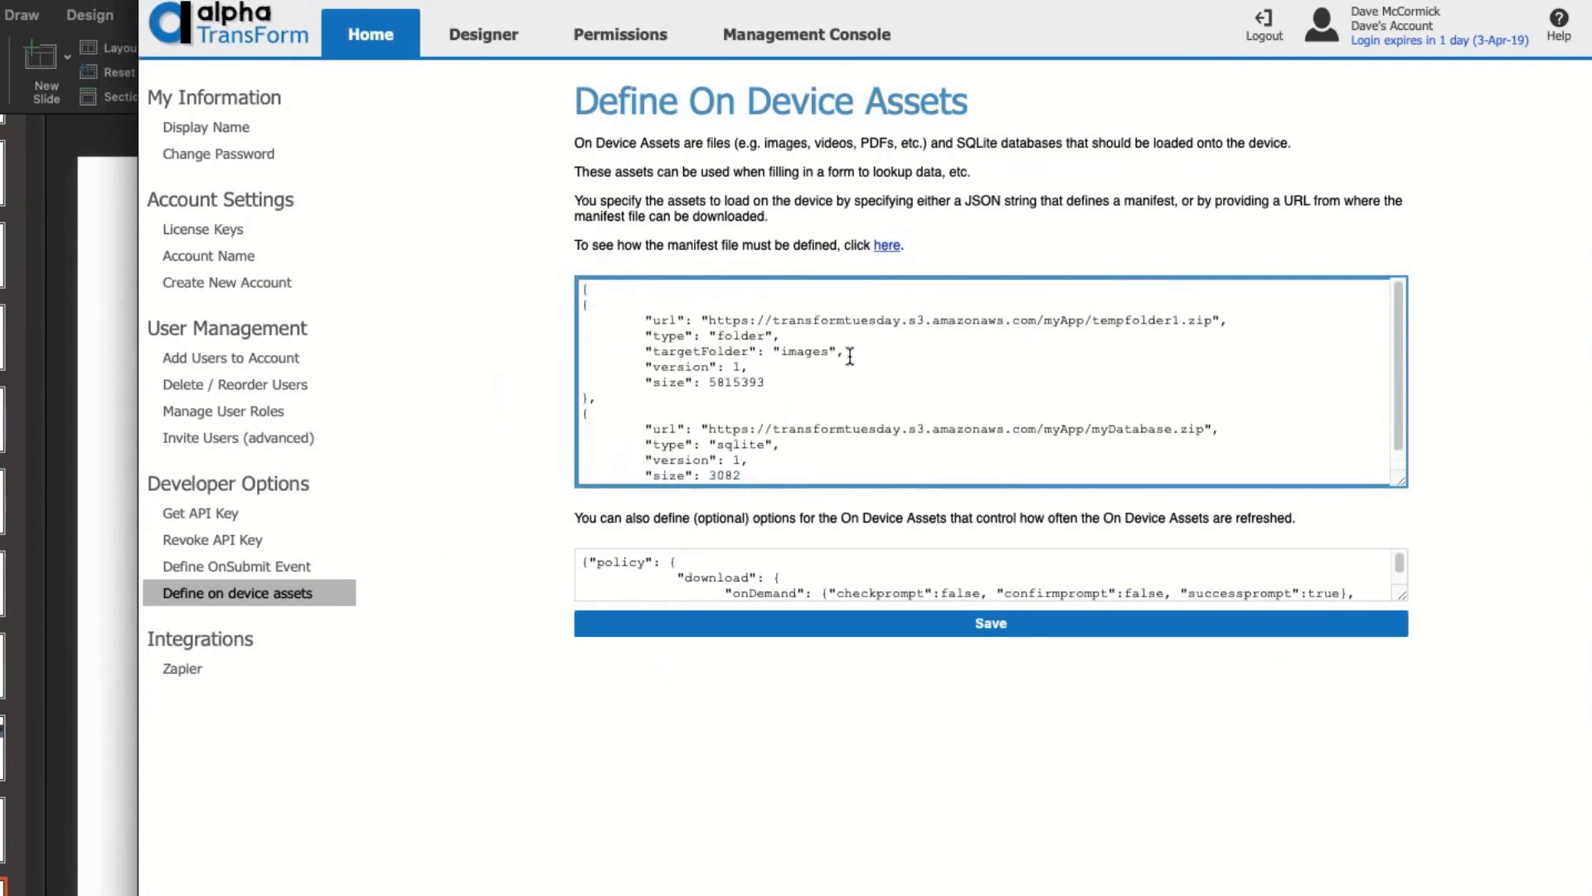
scroll(850, 356, down, 1)
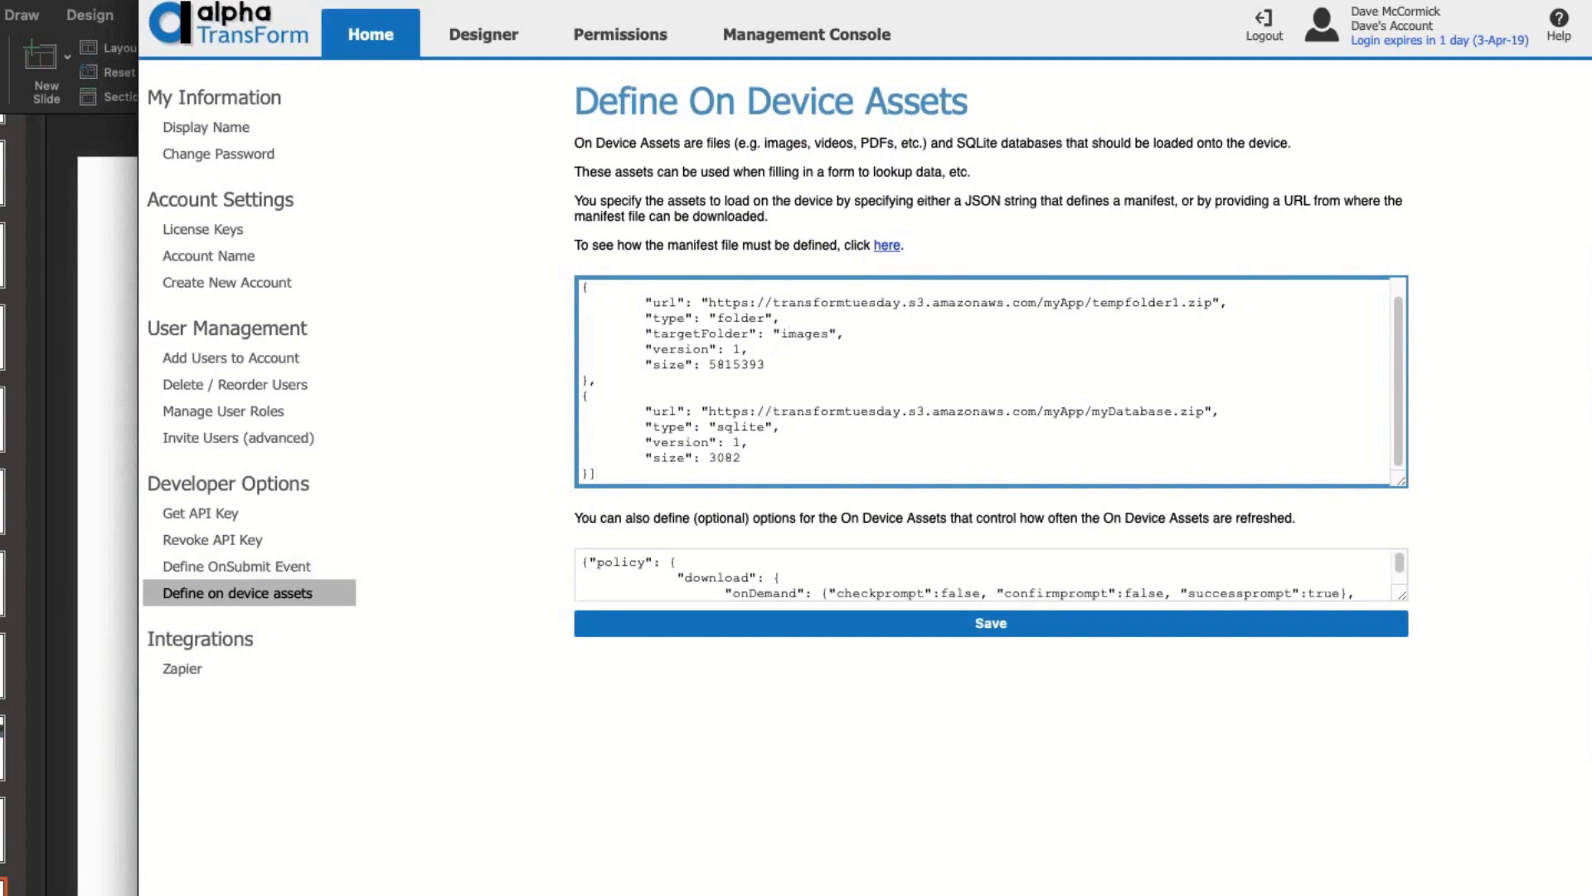
click(82, 893)
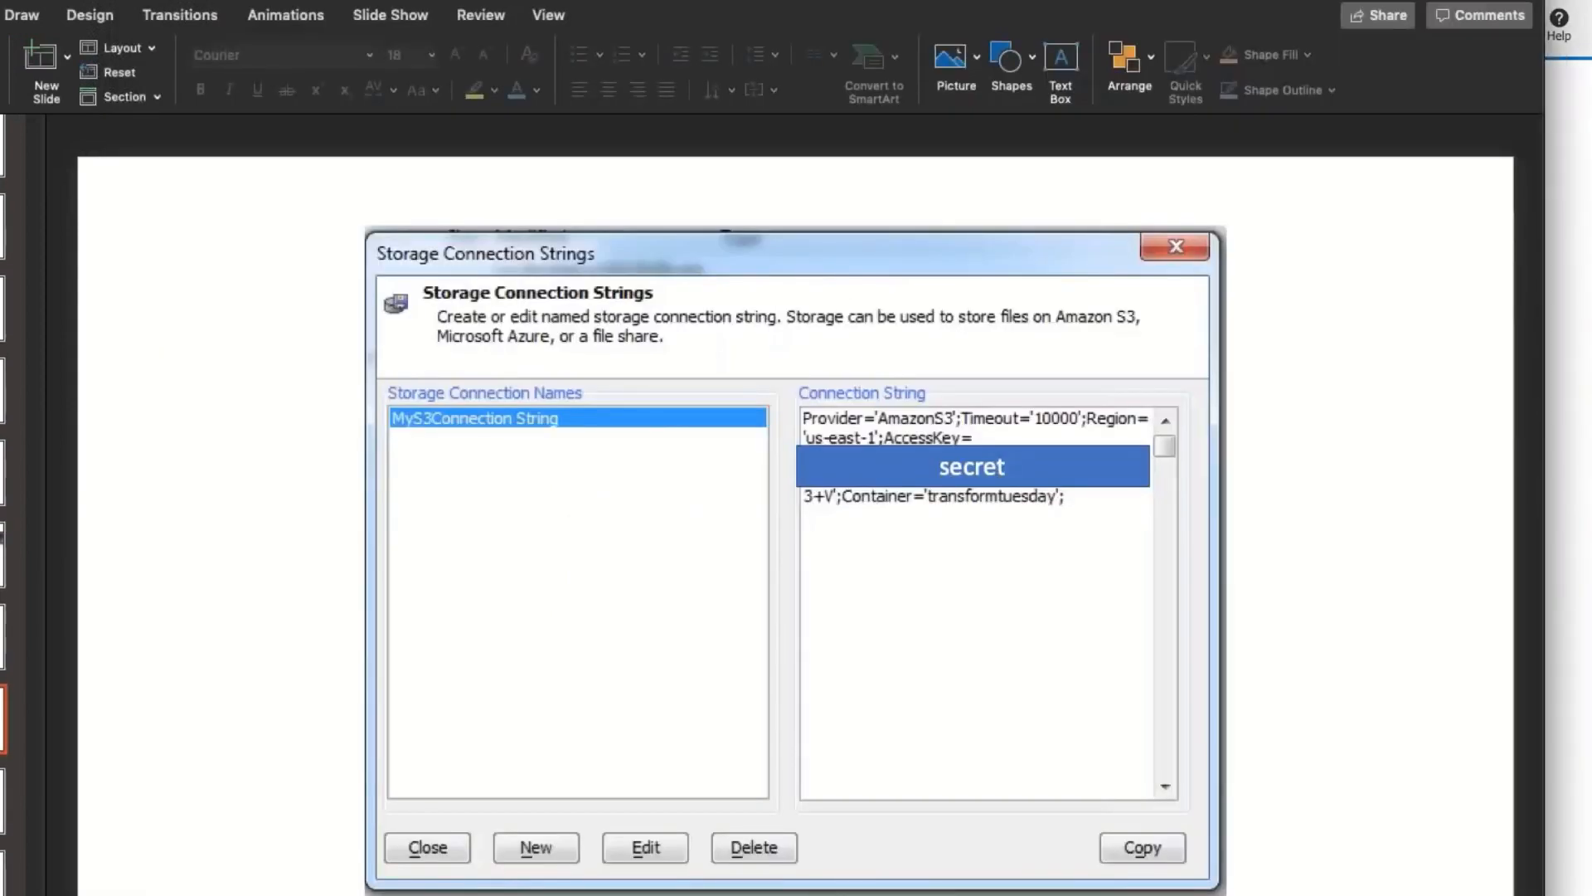
key(Down)
key(Down)
key(Up)
key(Up)
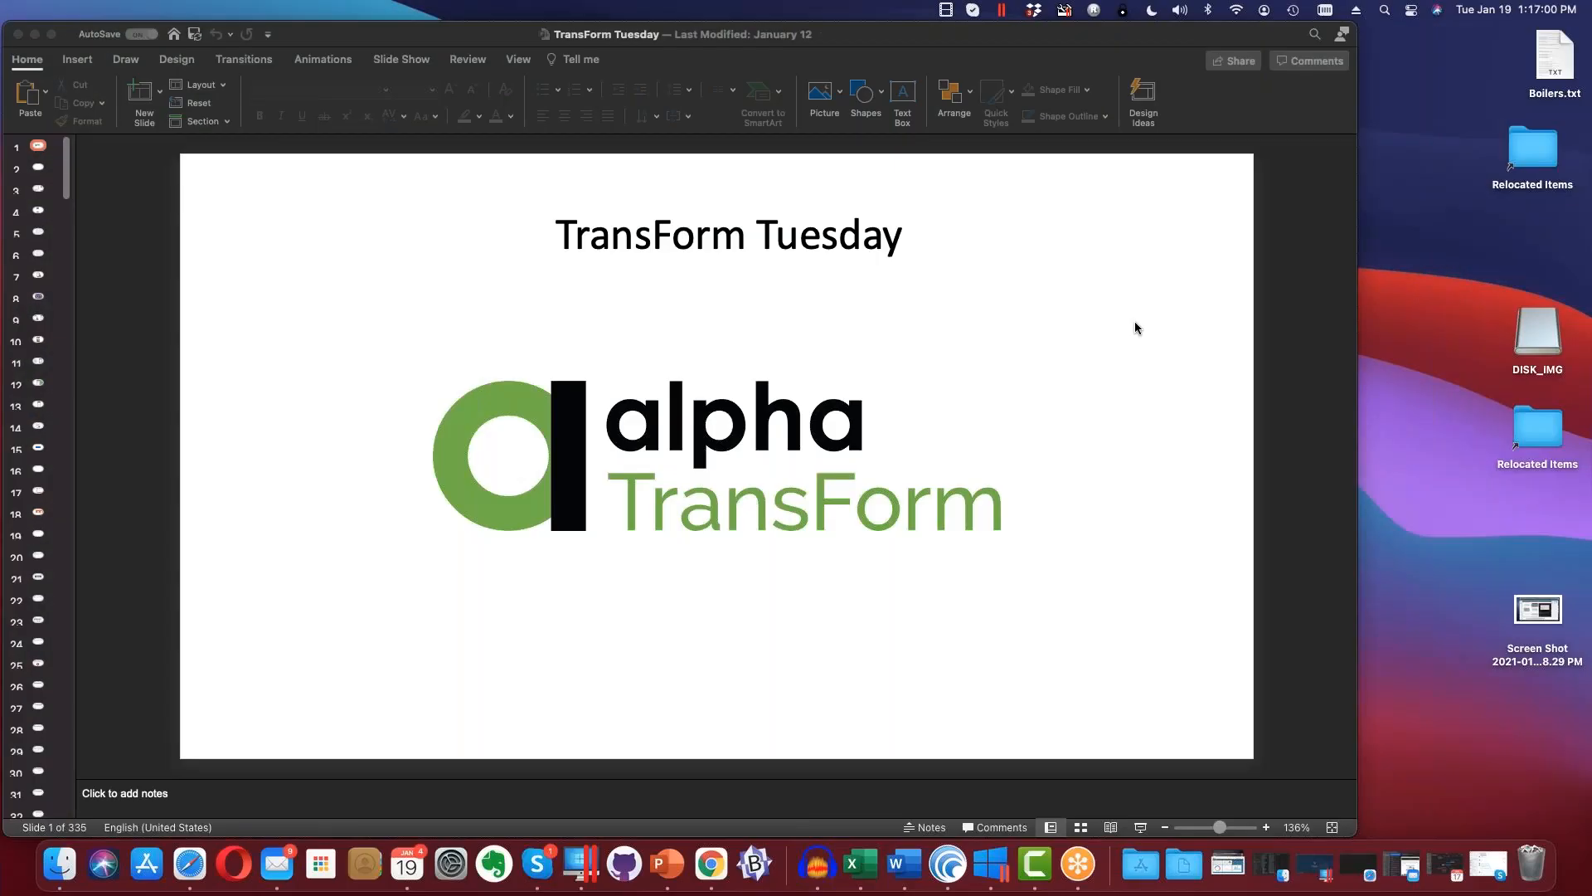
click(1122, 328)
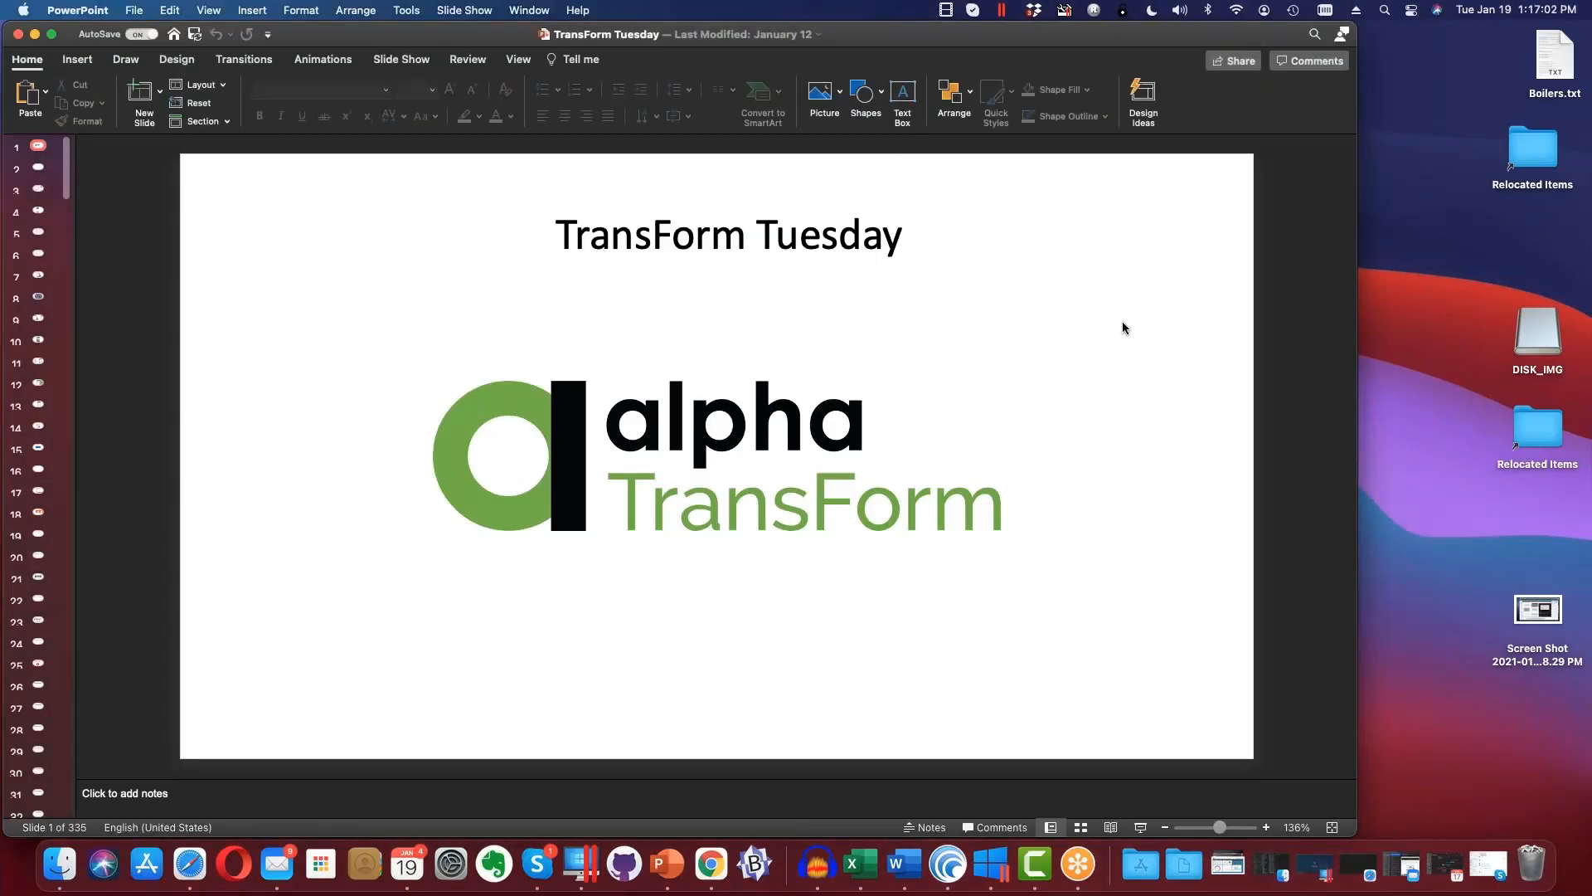